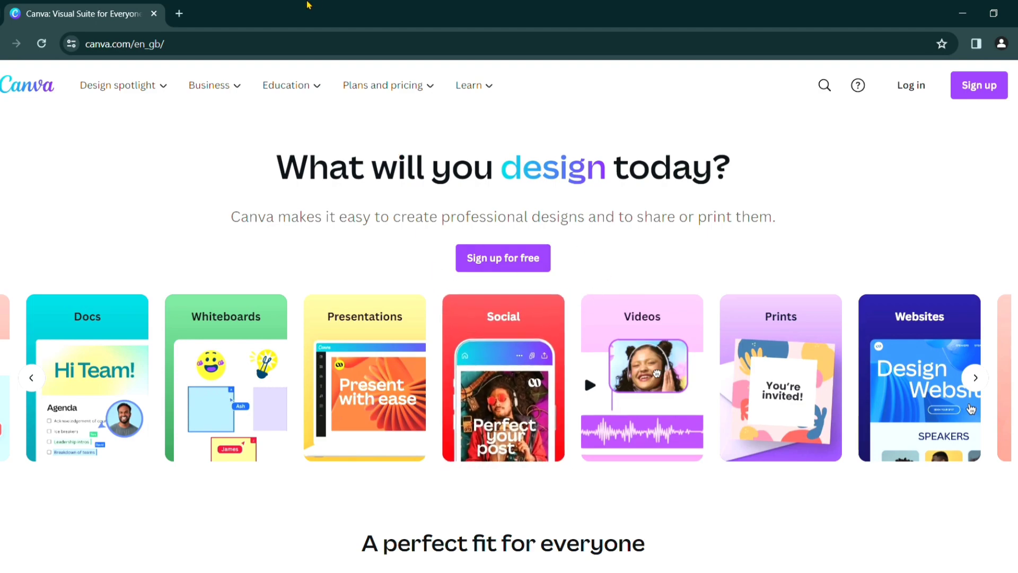
# Open the Temp Mail site in a new browser tab and copy the temporary email address it provides.
pyautogui.click(178, 16)
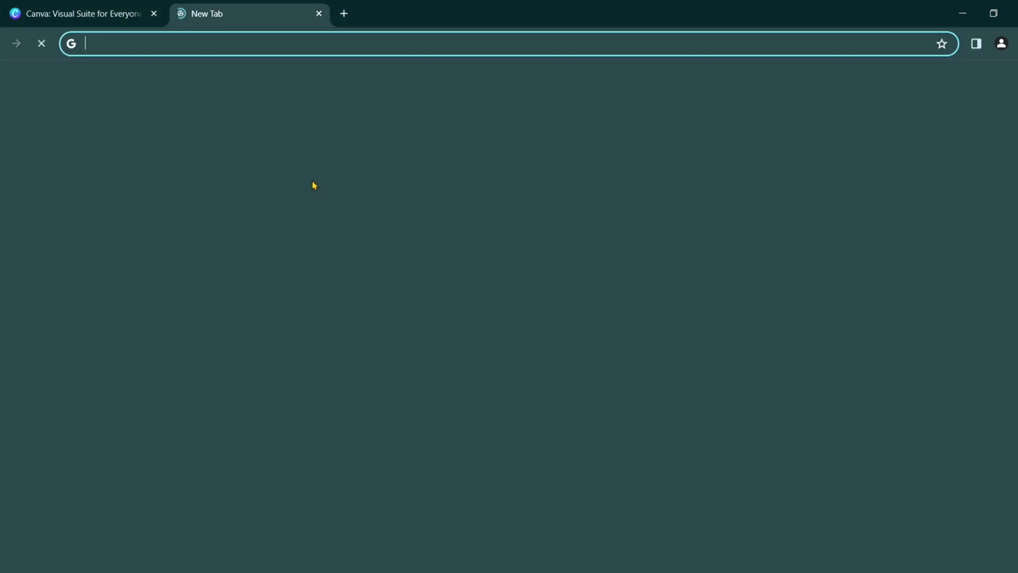
pyautogui.click(406, 292)
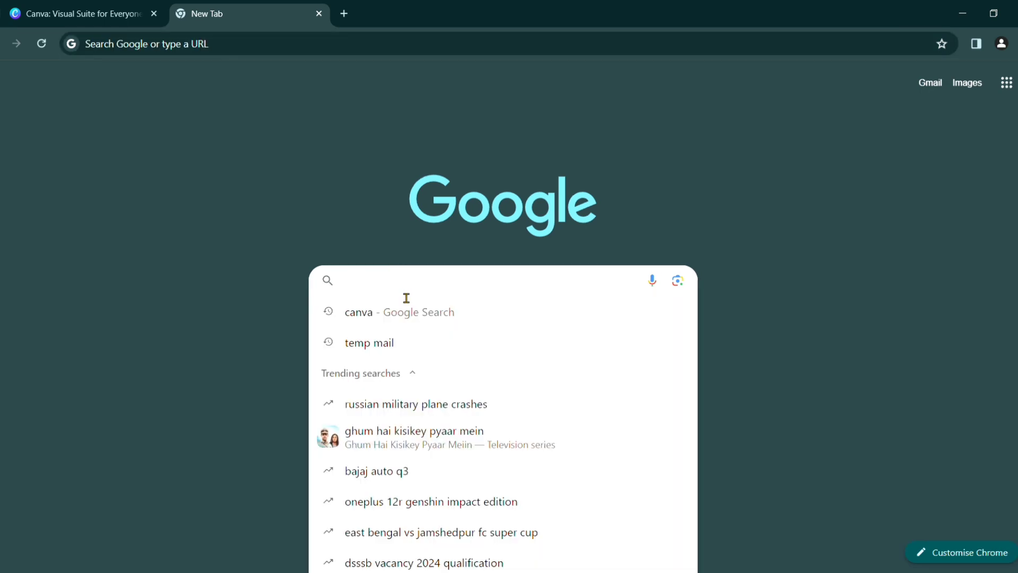
pyautogui.click(397, 342)
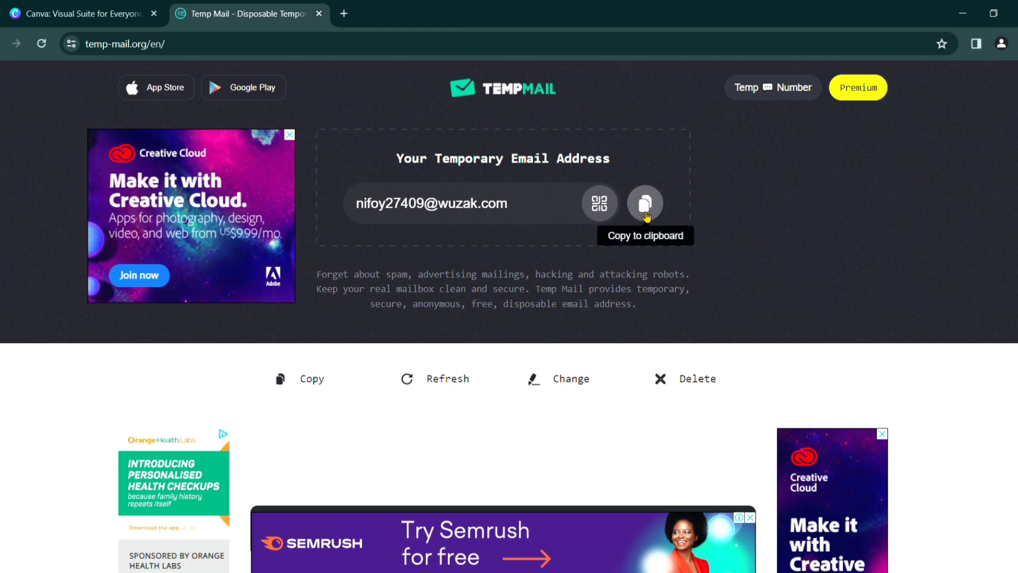
pyautogui.click(646, 214)
# Sign up for a free Canva account by email, using the copied temporary address and the suggested name.
pyautogui.click(79, 13)
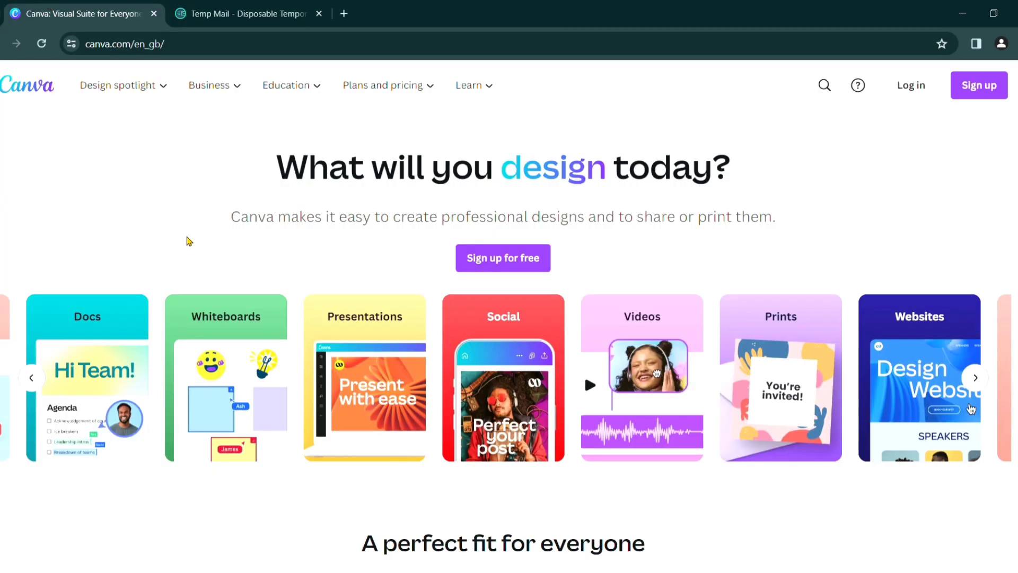
pyautogui.click(524, 259)
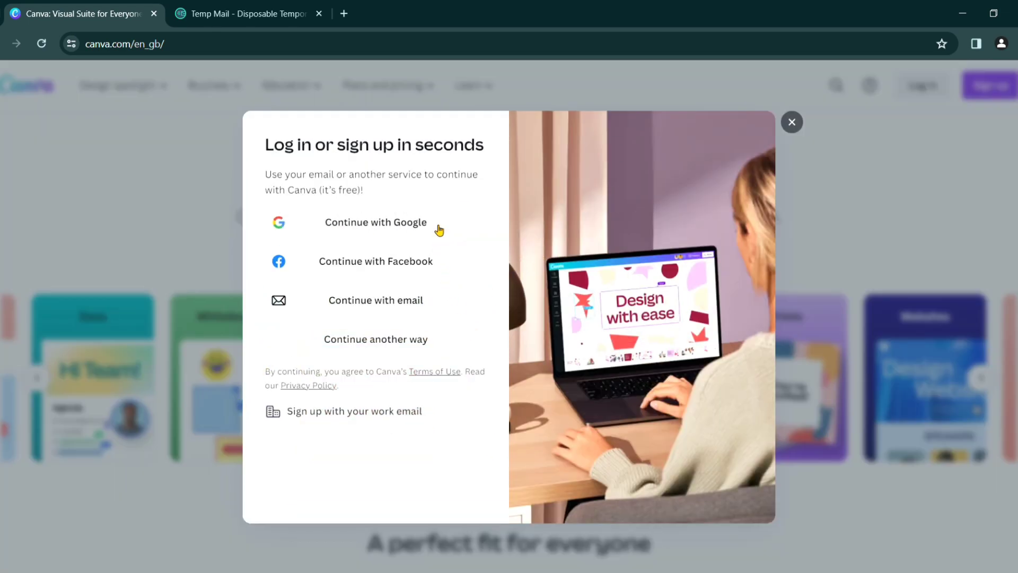
pyautogui.click(439, 304)
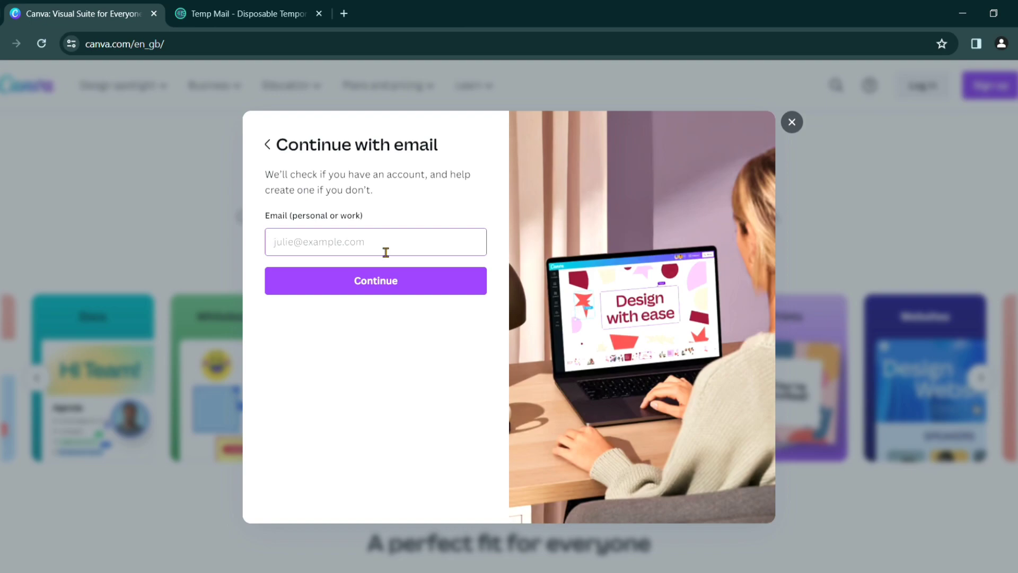
pyautogui.hotkey('ctrl', 'v')
pyautogui.click(387, 281)
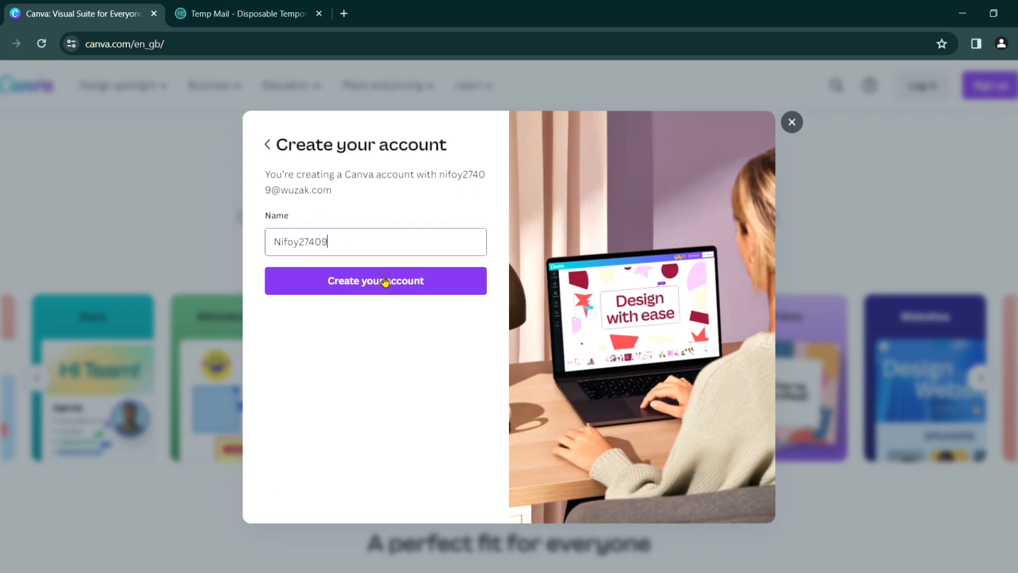
pyautogui.click(385, 281)
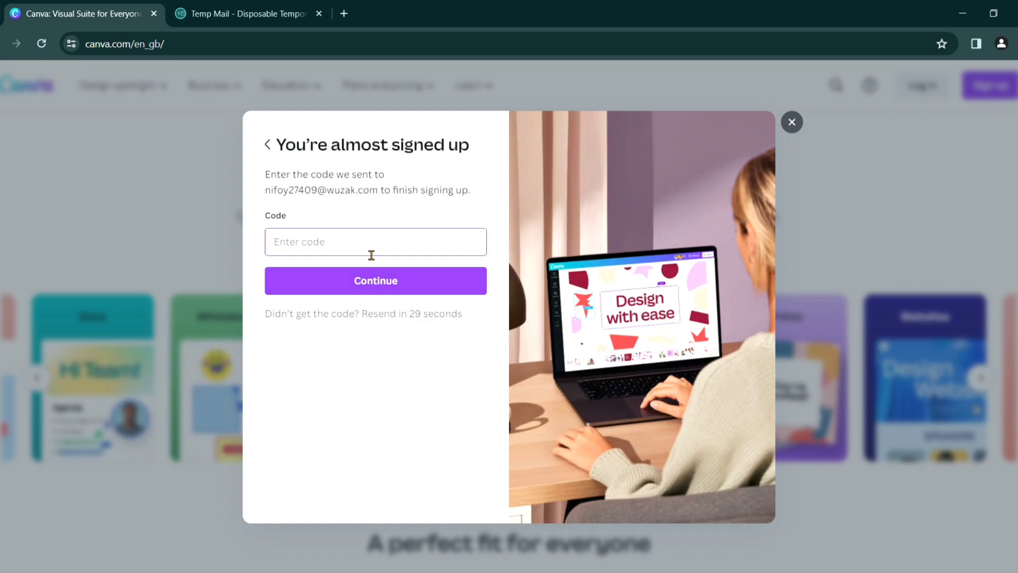
# Open the Canva verification email in the temporary mailbox to get the sign-up code.
pyautogui.click(266, 7)
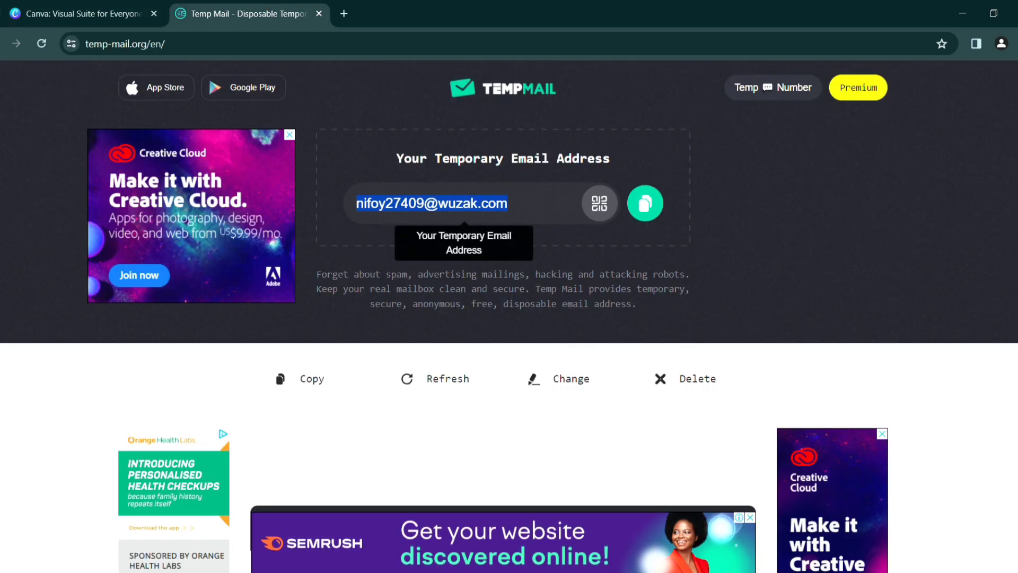
pyautogui.scroll(-4, 509, 316)
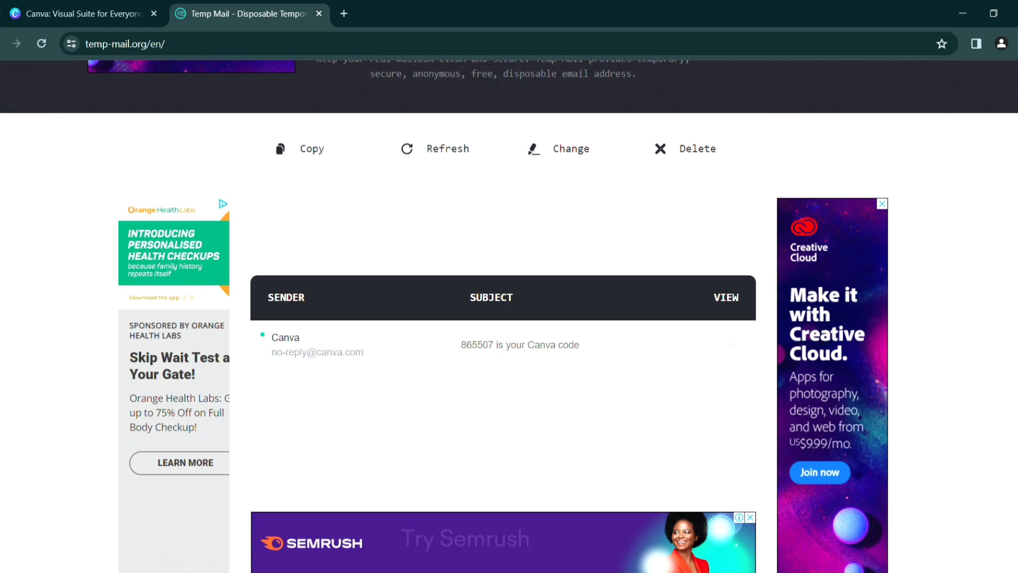
pyautogui.click(327, 354)
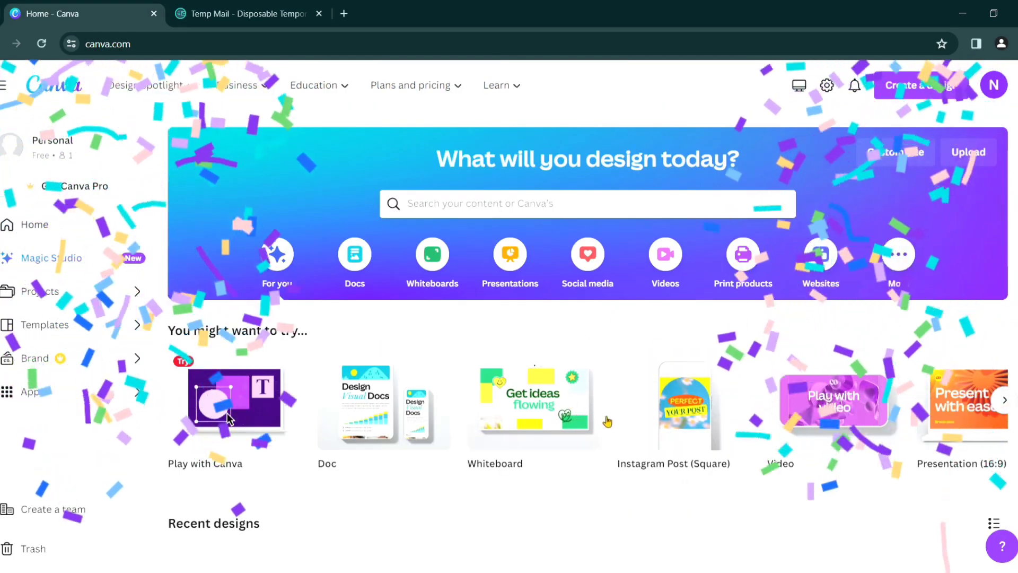
# Create a new Video design and search the available apps for "heygen".
pyautogui.click(836, 399)
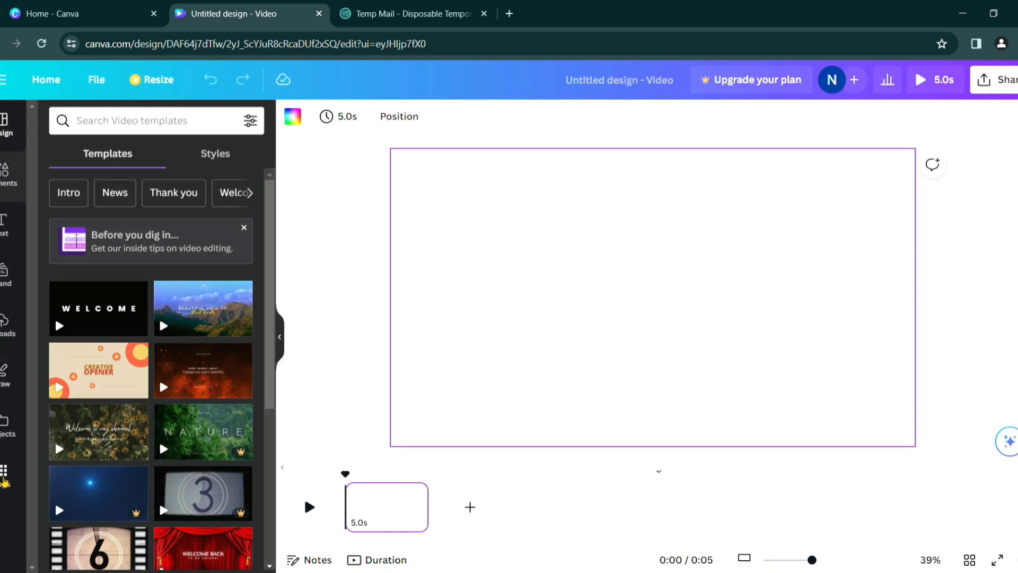
pyautogui.click(3, 476)
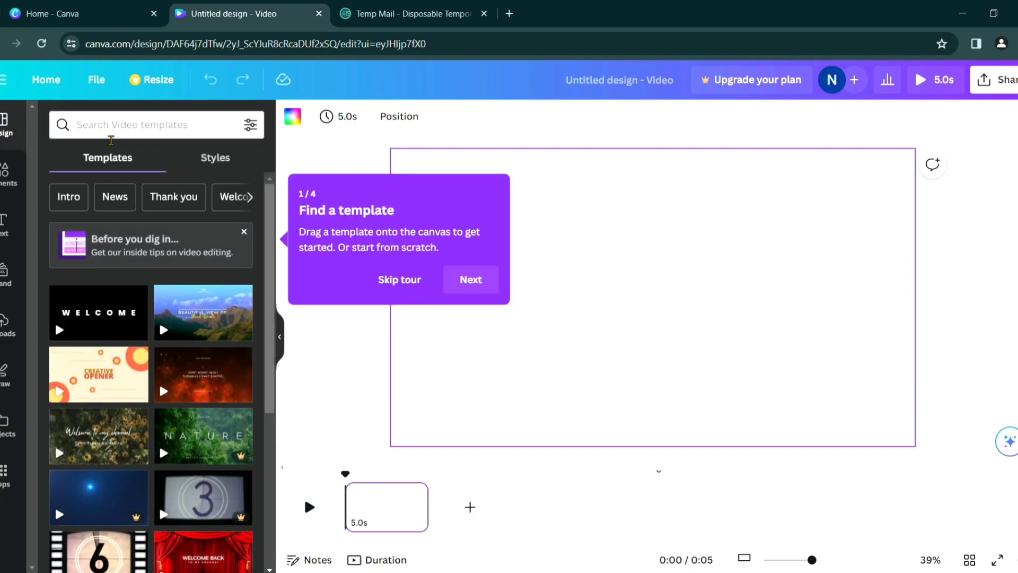
pyautogui.click(110, 136)
pyautogui.write('heyge')
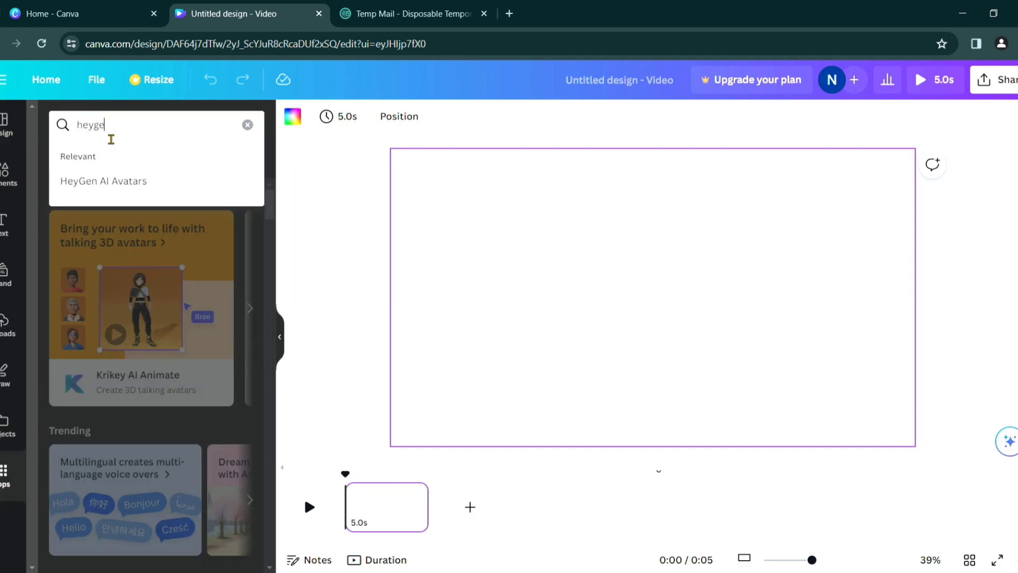
pyautogui.write('n')
pyautogui.press('Return')
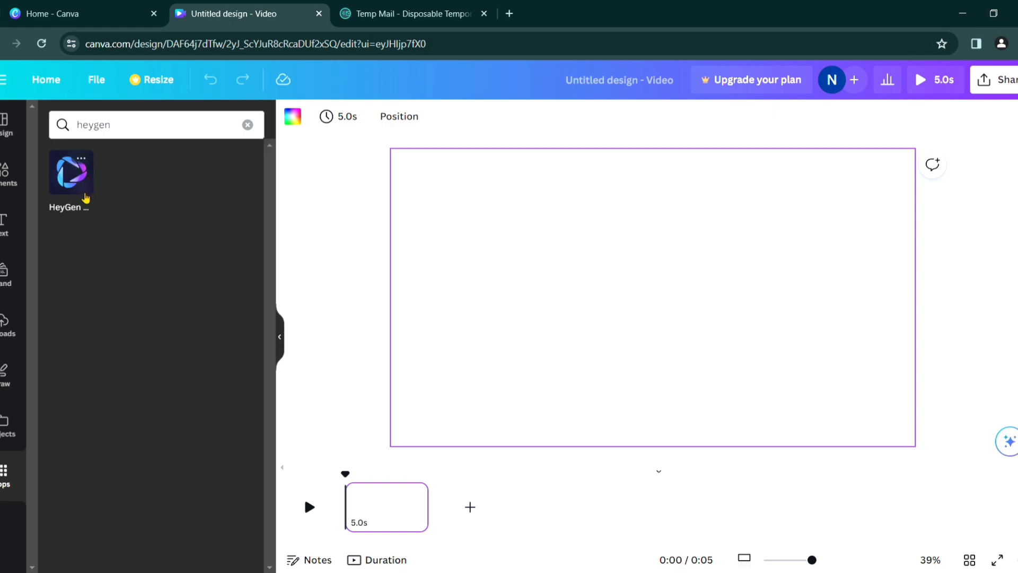
# Open the HeyGen AI Avatars app in the design and dismiss its permissions notice.
pyautogui.click(79, 188)
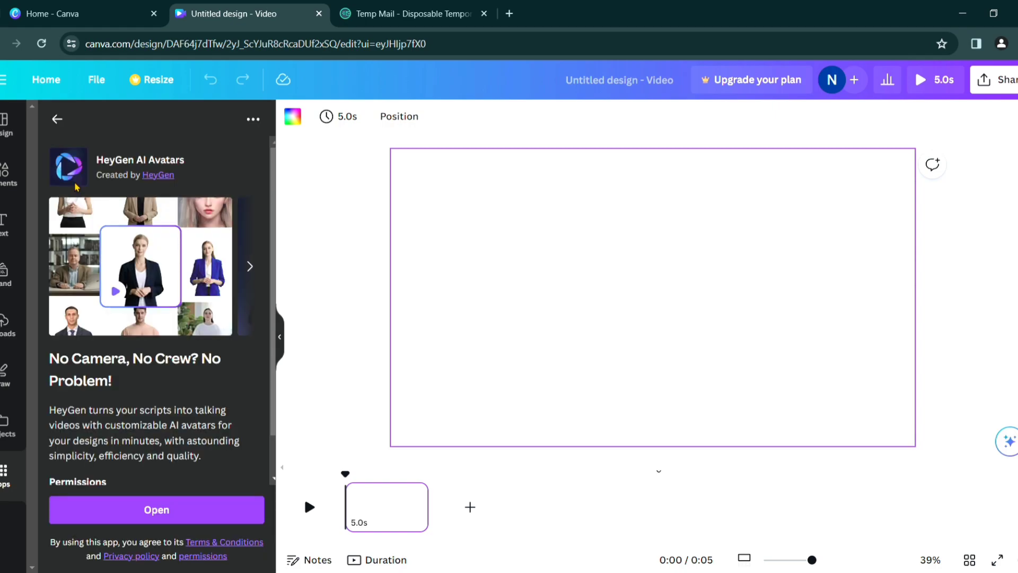
pyautogui.scroll(-1, 271, 255)
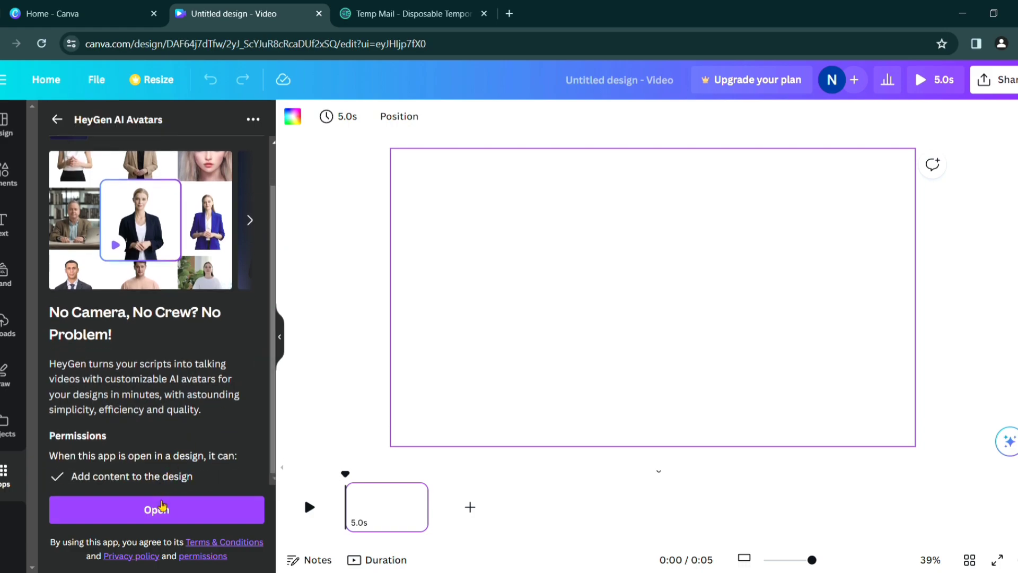
pyautogui.click(159, 510)
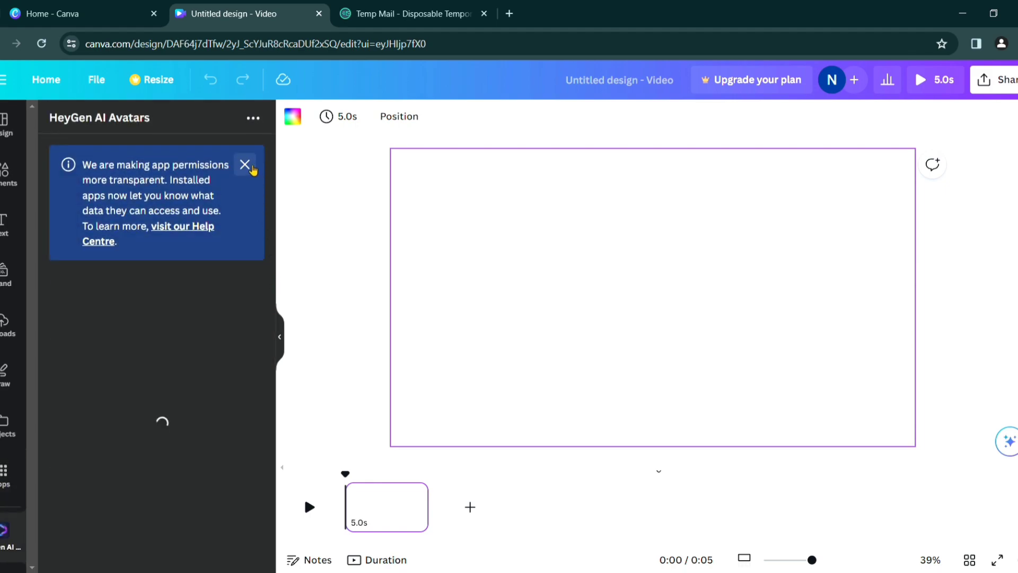
pyautogui.click(245, 165)
# Start the HeyGen sign-up from the avatar app and request a verification code for the temporary email address.
pyautogui.moveTo(273, 205); pyautogui.dragTo(280, 441)
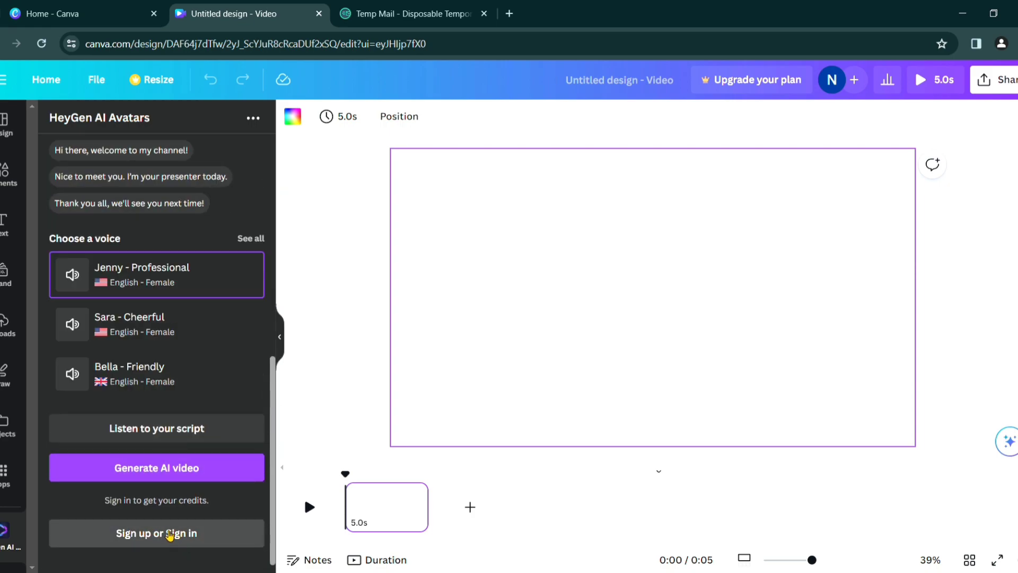
pyautogui.click(170, 533)
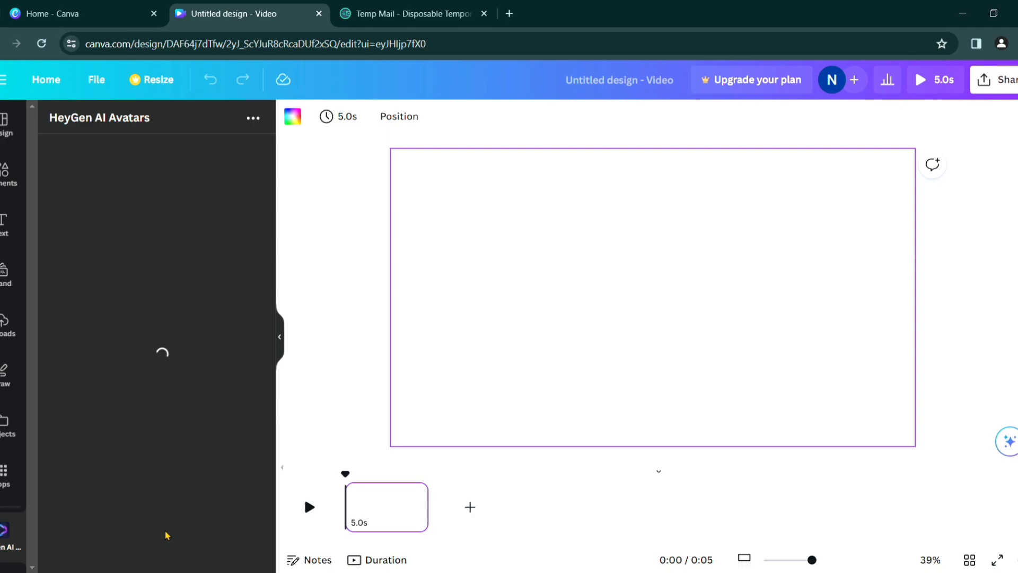
pyautogui.click(165, 443)
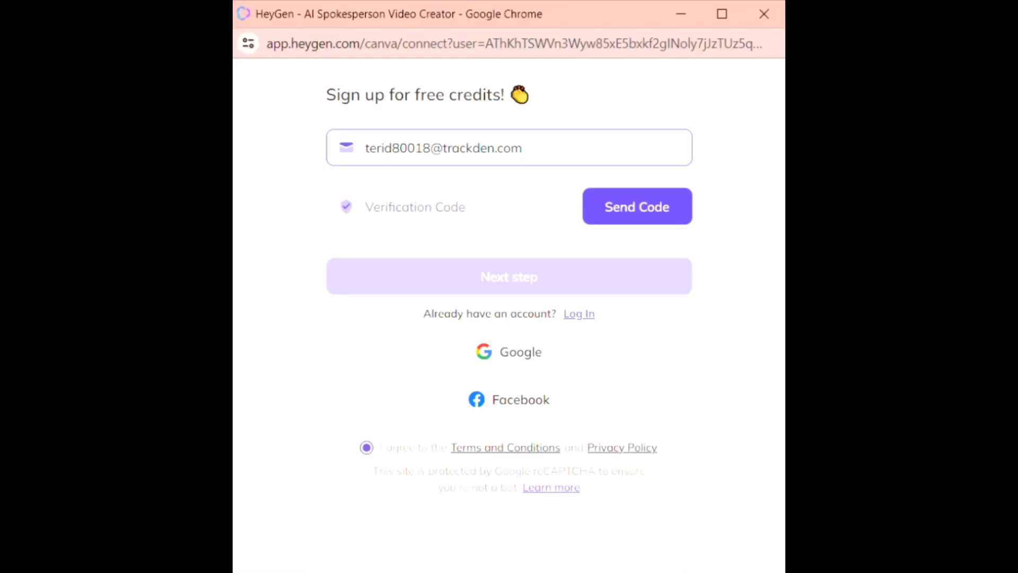
pyautogui.click(672, 218)
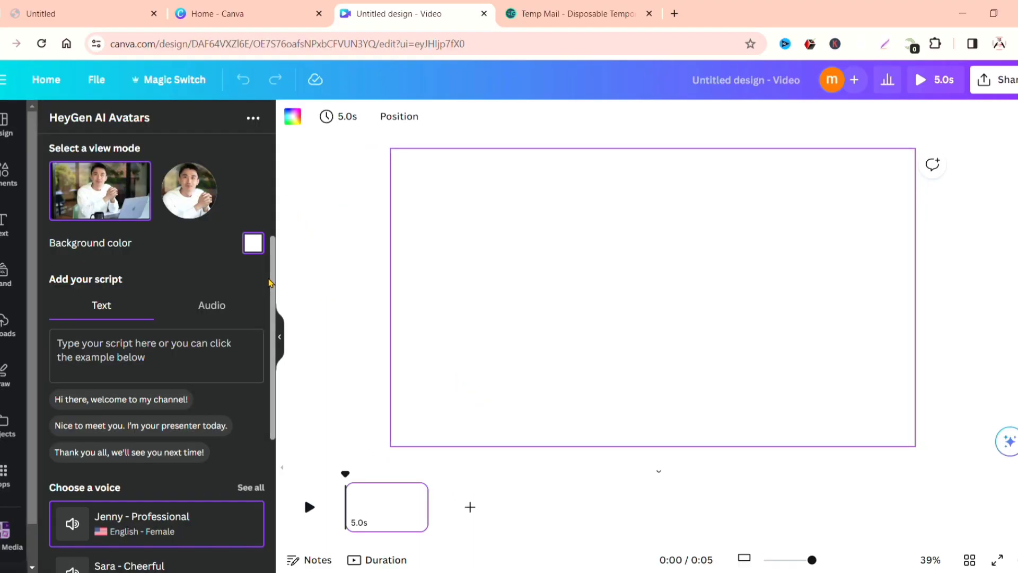
# Browse the full AI avatar list and use the dark-haired woman in a black blazer as the avatar.
pyautogui.scroll(1, 270, 237)
pyautogui.moveTo(270, 237); pyautogui.dragTo(266, 141)
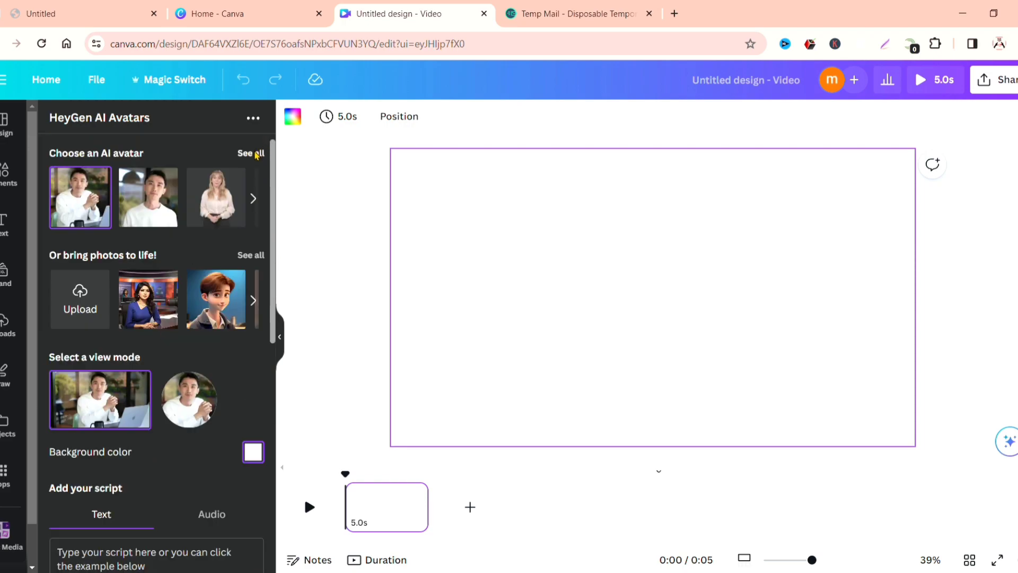
pyautogui.click(257, 155)
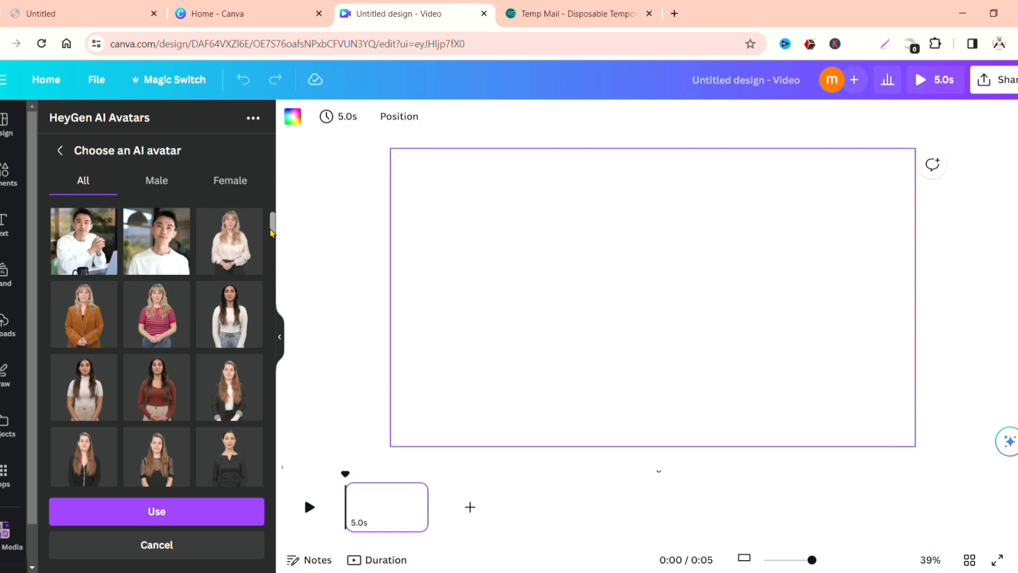
pyautogui.scroll(-1, 271, 232)
pyautogui.moveTo(271, 232)
pyautogui.mouseDown()
pyautogui.moveTo(272, 244)
pyautogui.moveTo(273, 216)
pyautogui.mouseUp()
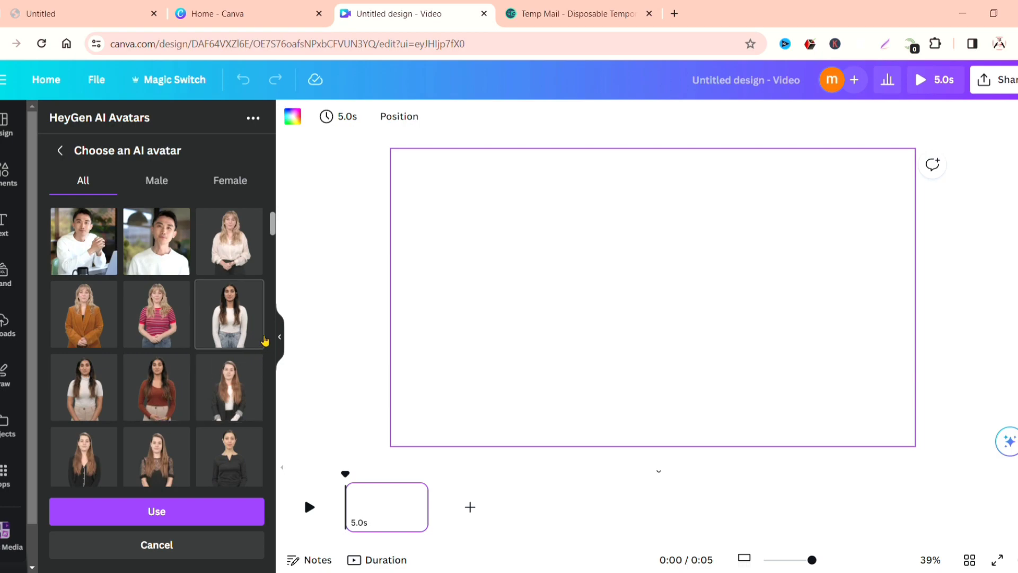
pyautogui.scroll(-5, 159, 371)
pyautogui.click(234, 516)
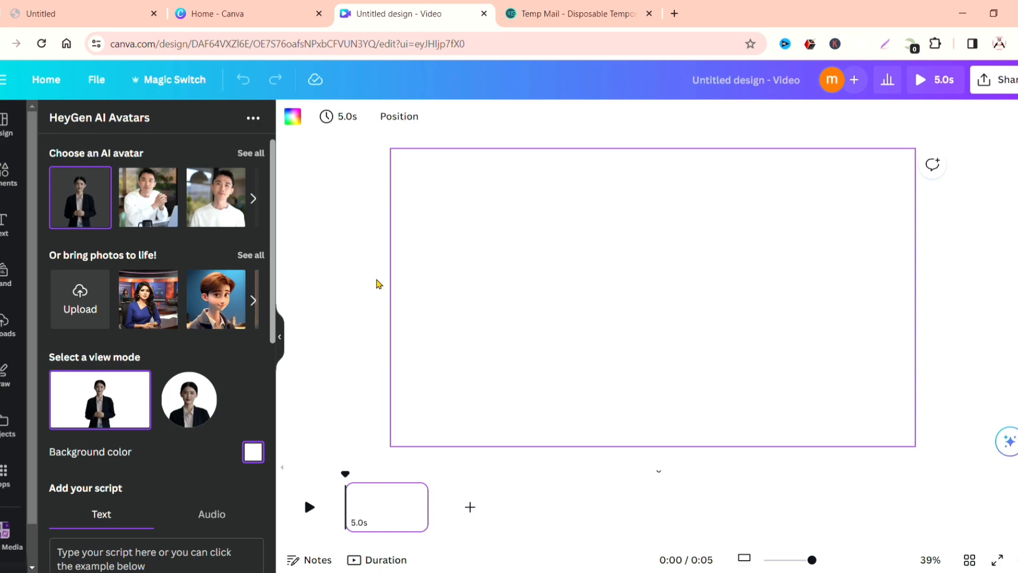
# Set the avatar's background color to green and write the script "Hi there, welcome to TJS YOUTUBE TIPS channel!".
pyautogui.click(377, 281)
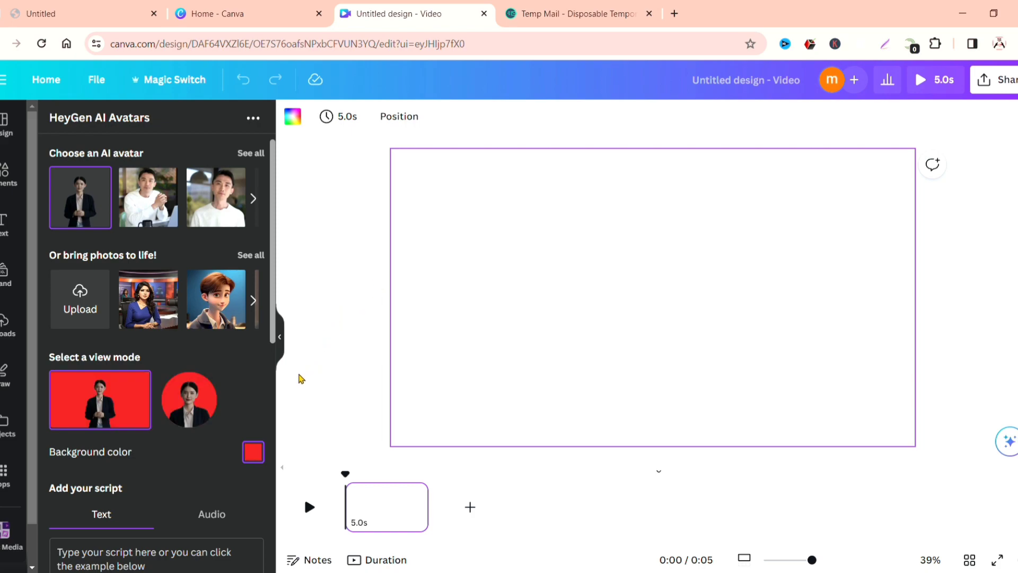
pyautogui.click(321, 380)
pyautogui.moveTo(321, 380); pyautogui.dragTo(347, 381)
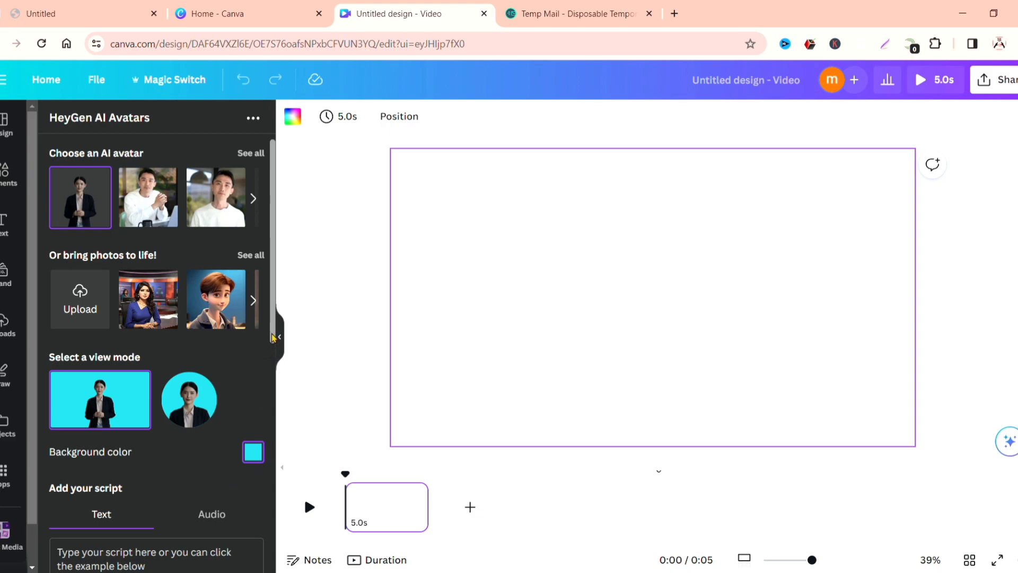
pyautogui.moveTo(271, 337); pyautogui.dragTo(275, 429)
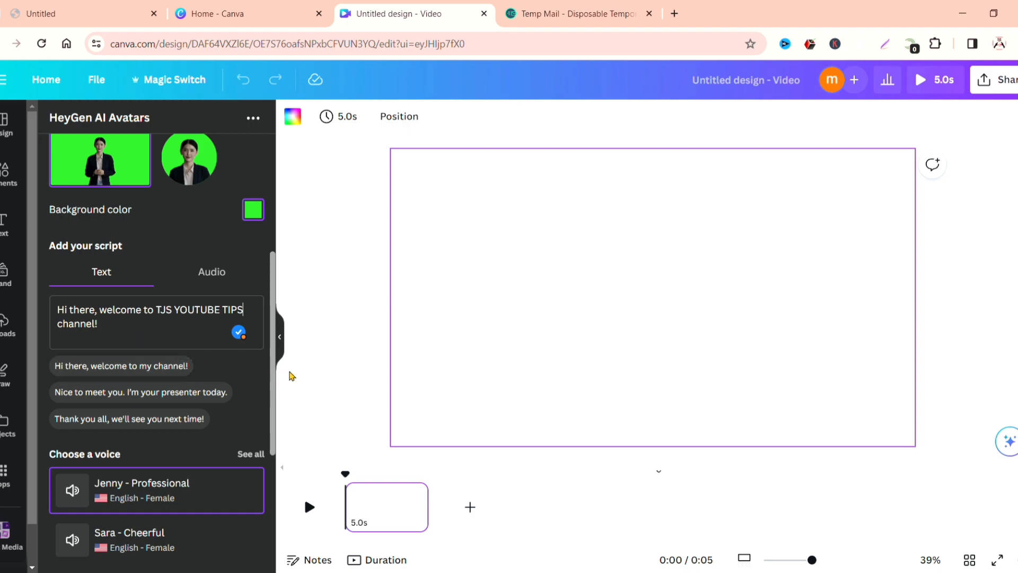
pyautogui.moveTo(271, 389); pyautogui.dragTo(275, 511)
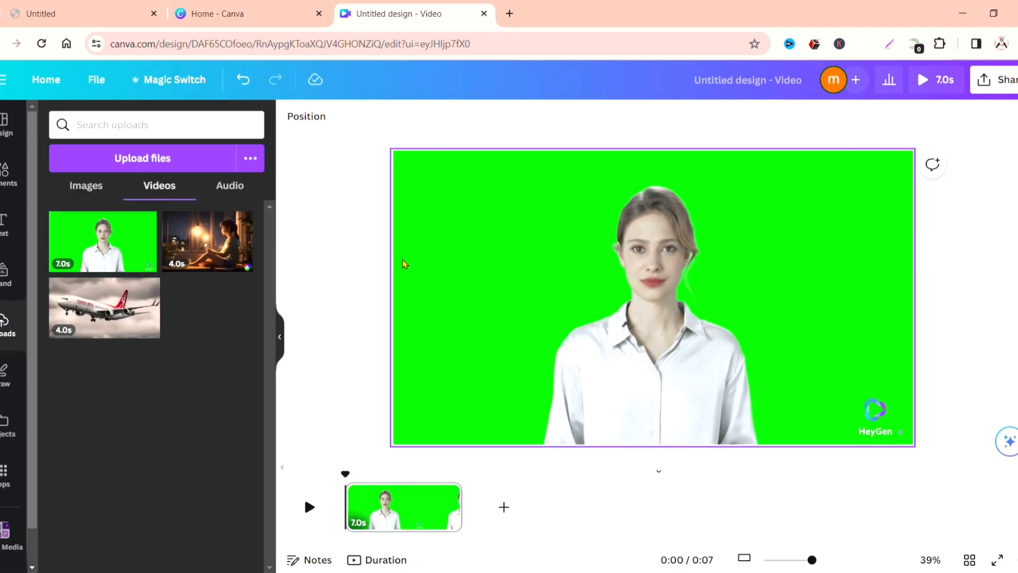
# Remove the green background from the avatar video on the page with Background Remover.
pyautogui.click(402, 259)
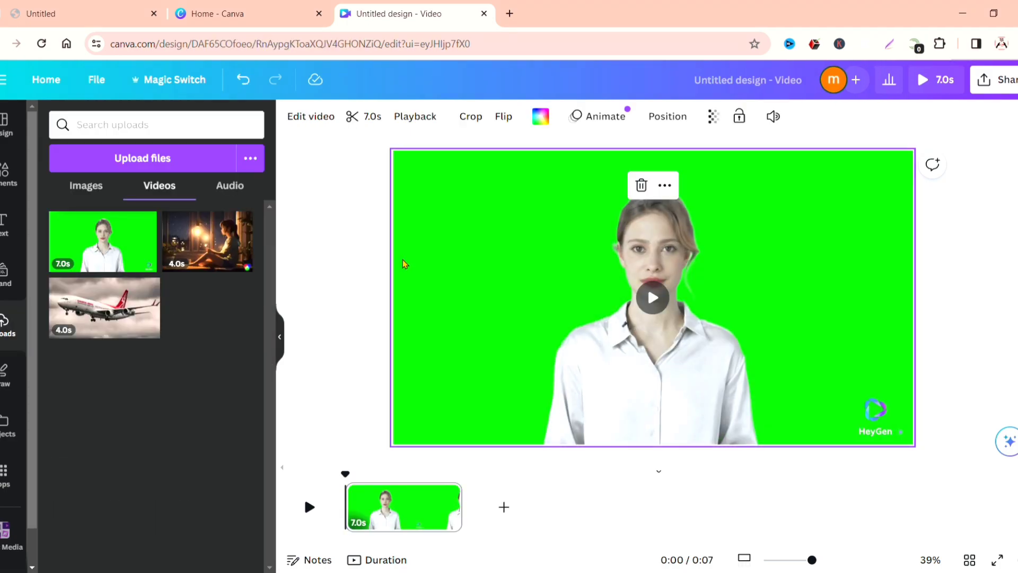
pyautogui.click(319, 124)
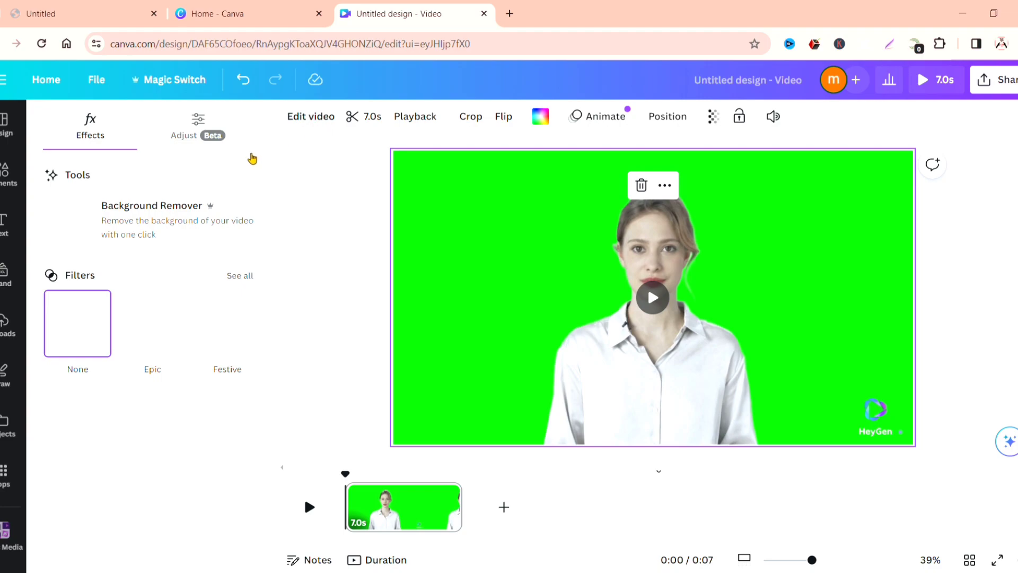
pyautogui.click(157, 221)
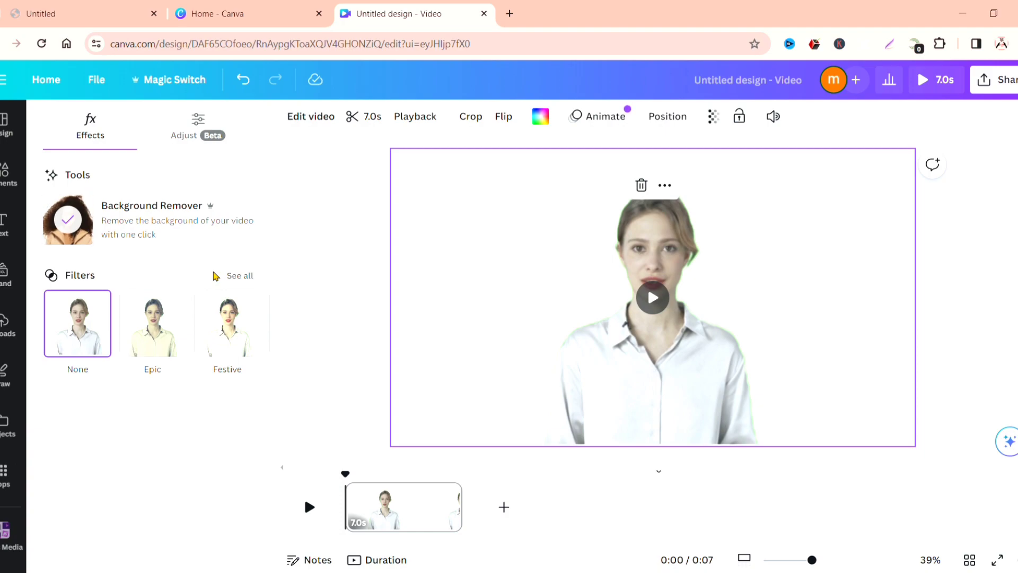
# Raise the avatar video's brightness to 16.
pyautogui.click(197, 137)
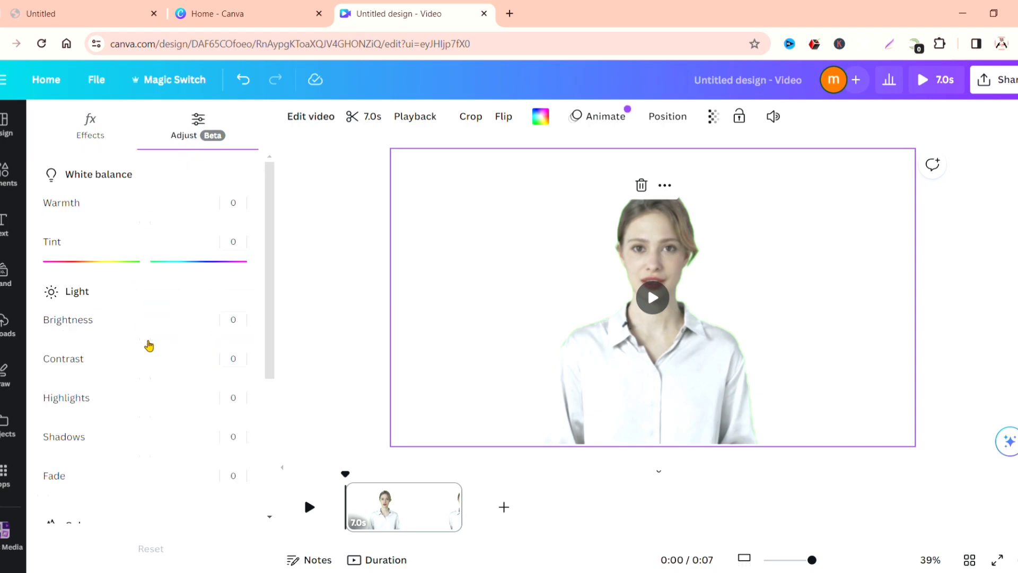
pyautogui.moveTo(151, 345); pyautogui.dragTo(167, 346)
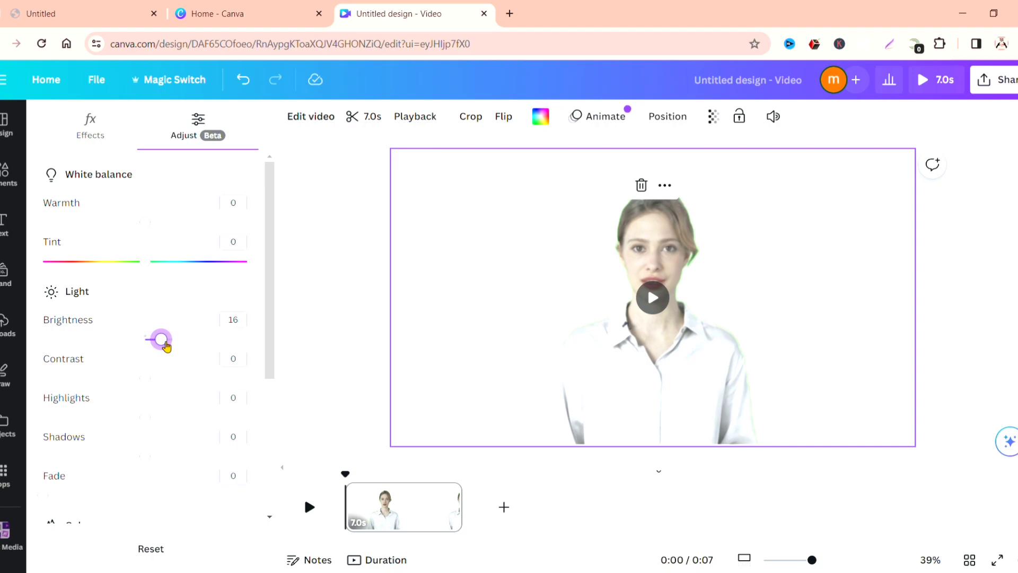
# Find a self introduction video template and apply the first page of the pastel purple Newbie Introduction Startup Video template to the page.
pyautogui.click(4, 131)
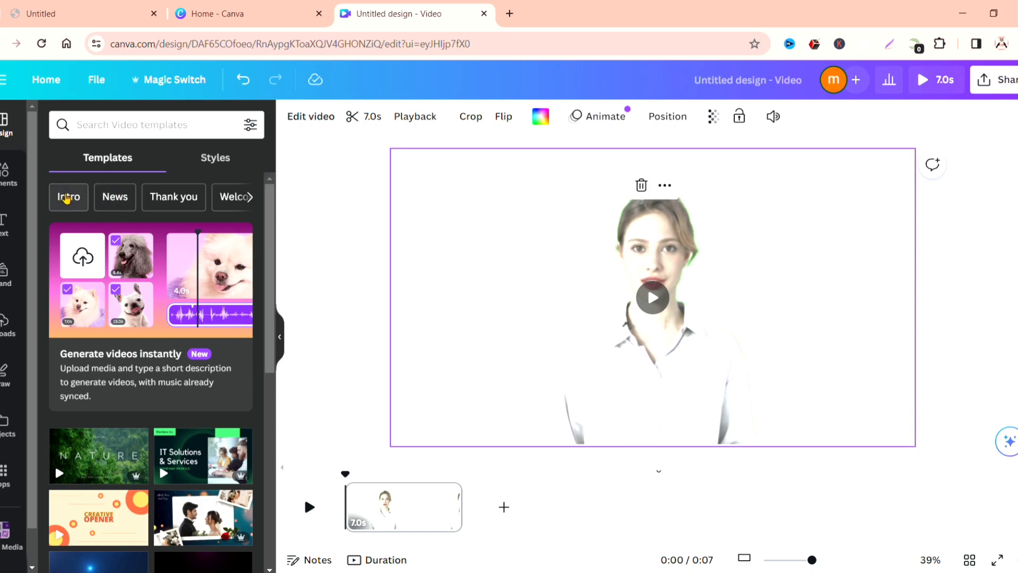
pyautogui.click(67, 199)
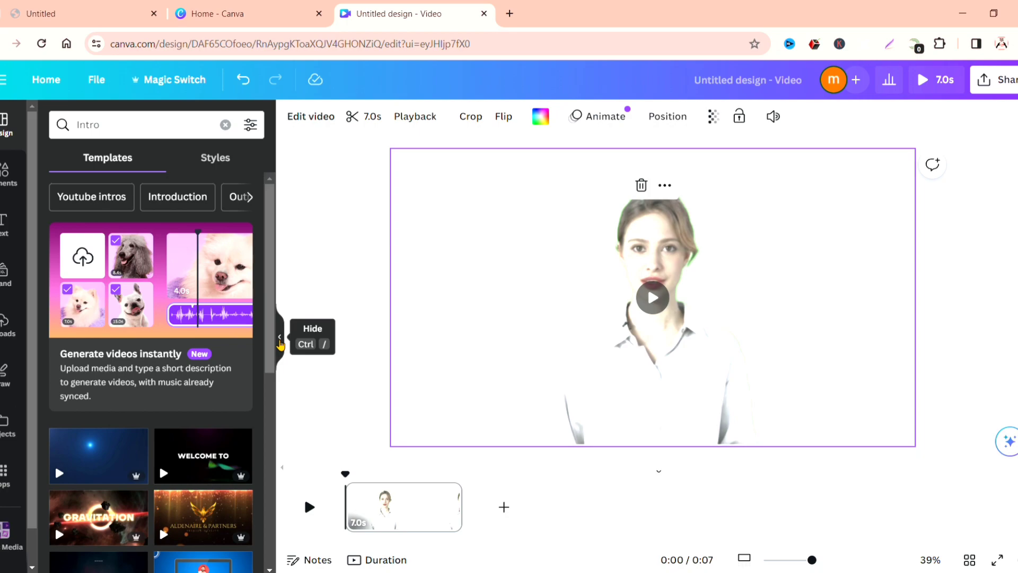
pyautogui.scroll(-9, 279, 371)
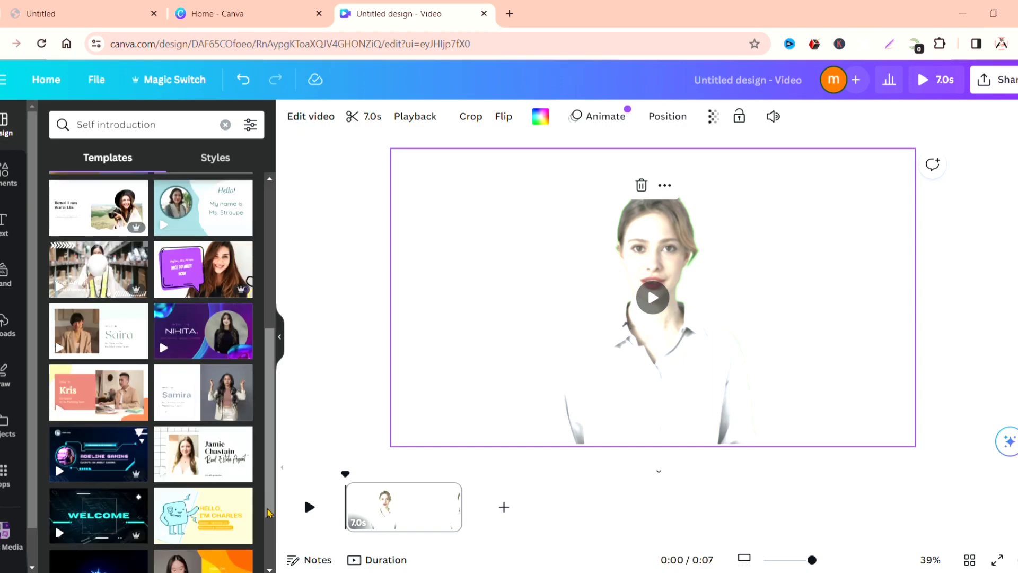
pyautogui.scroll(-3, 238, 487)
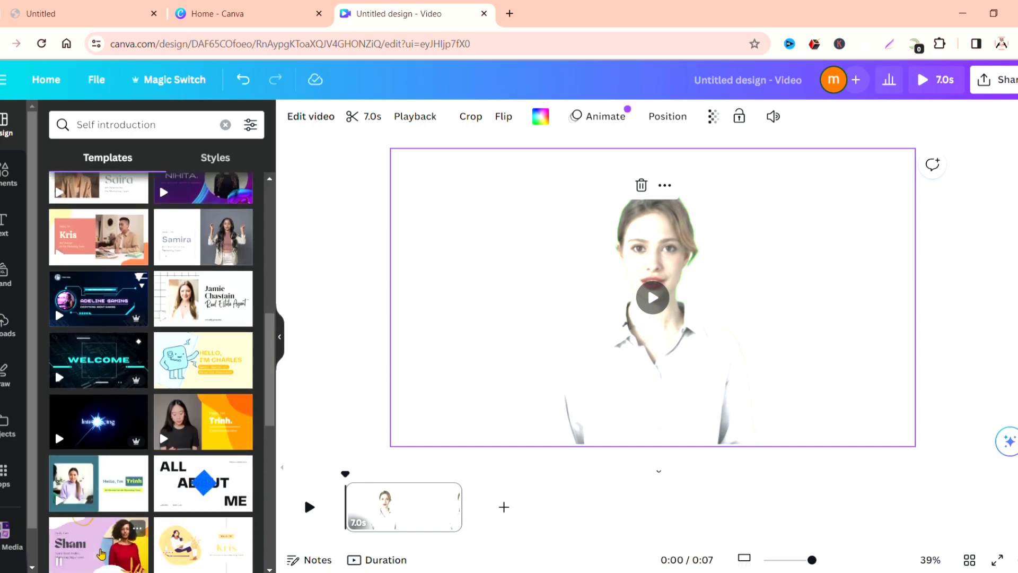
pyautogui.click(101, 554)
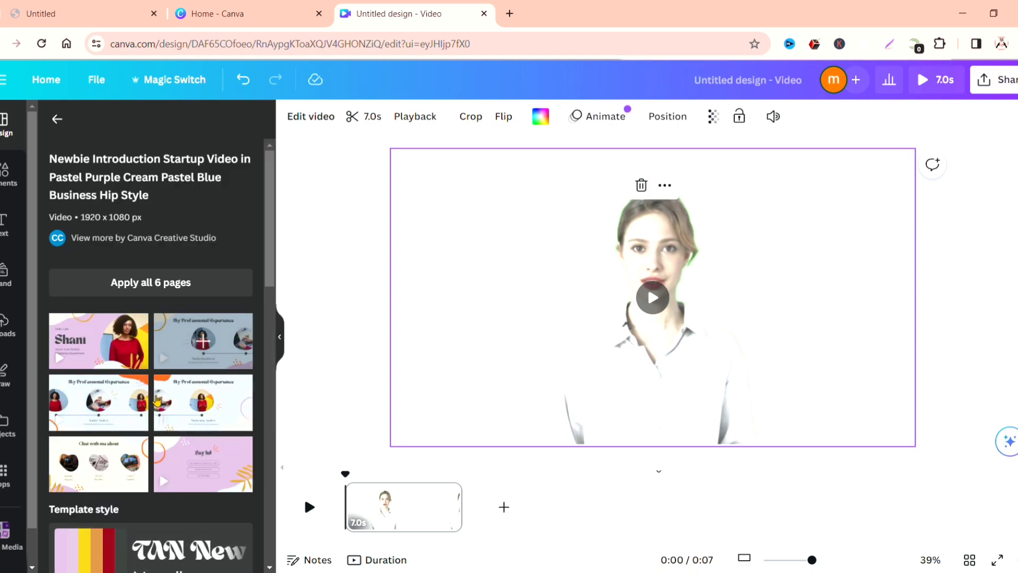
pyautogui.click(123, 365)
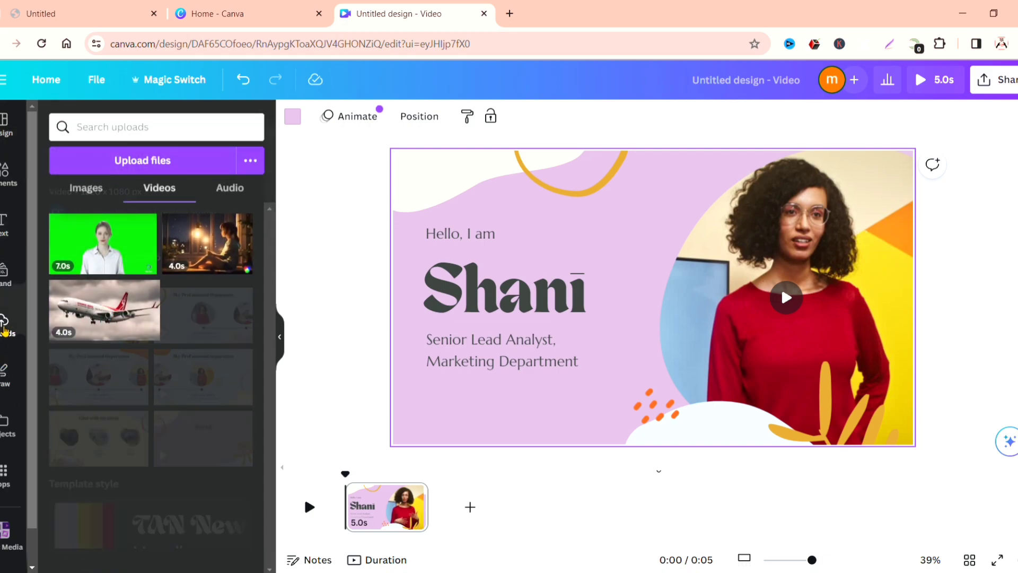
# Add the avatar video from the uploads, enlarge it and place it where the template's photo of the woman is, removing that photo.
pyautogui.click(5, 324)
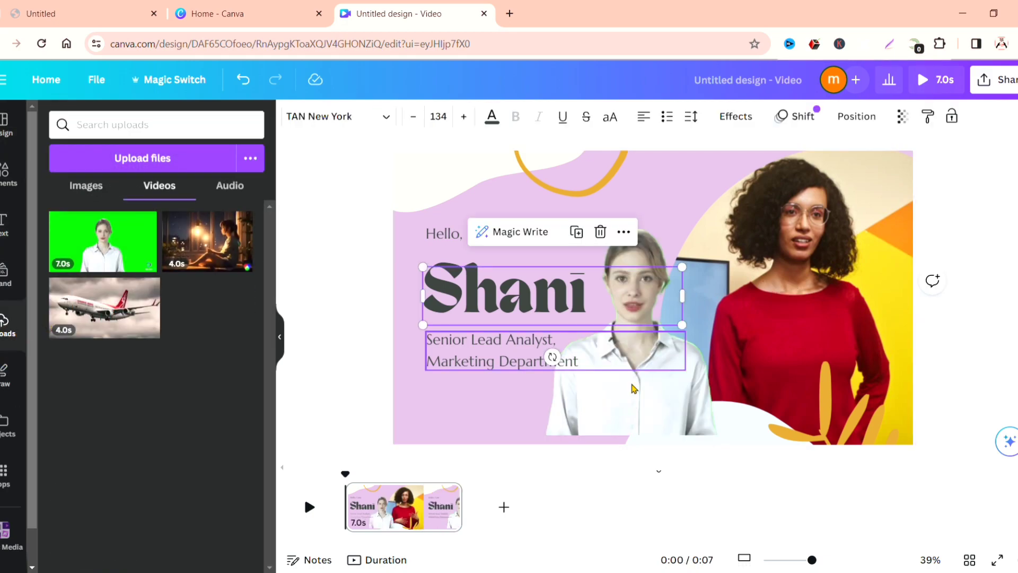
pyautogui.moveTo(638, 412); pyautogui.dragTo(825, 365)
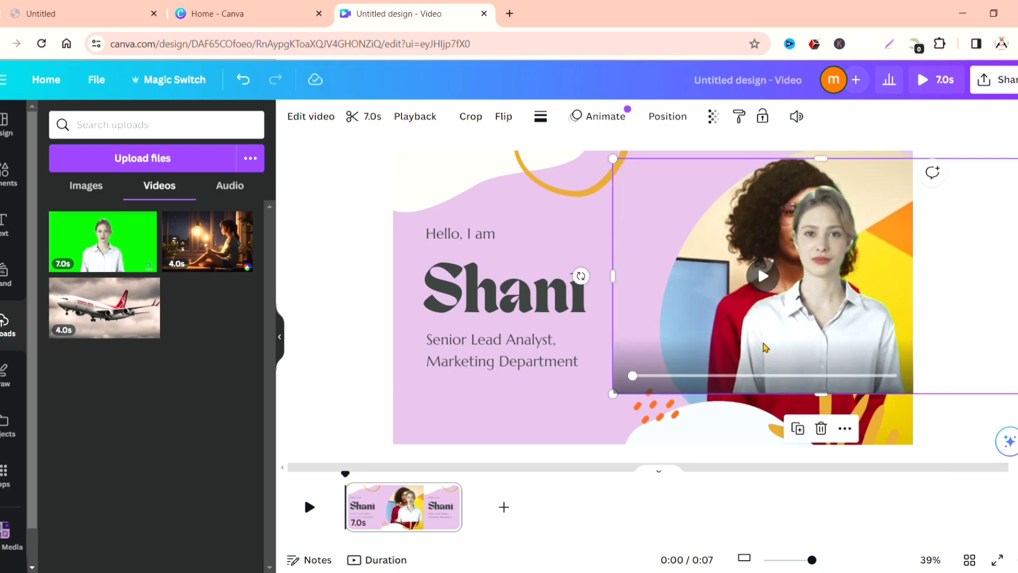
pyautogui.moveTo(618, 167); pyautogui.dragTo(567, 136)
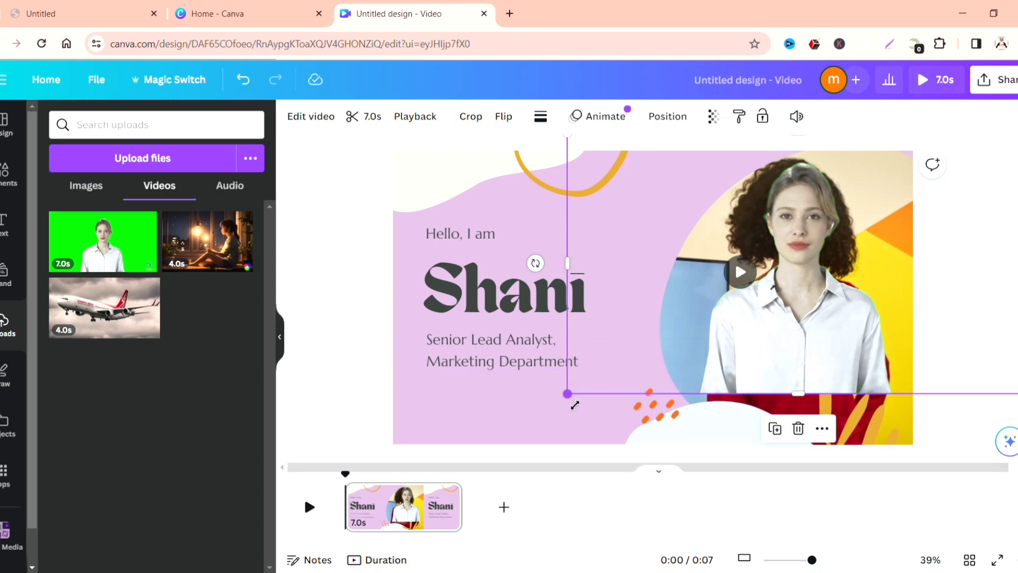
pyautogui.moveTo(574, 402); pyautogui.dragTo(495, 499)
pyautogui.click(556, 371)
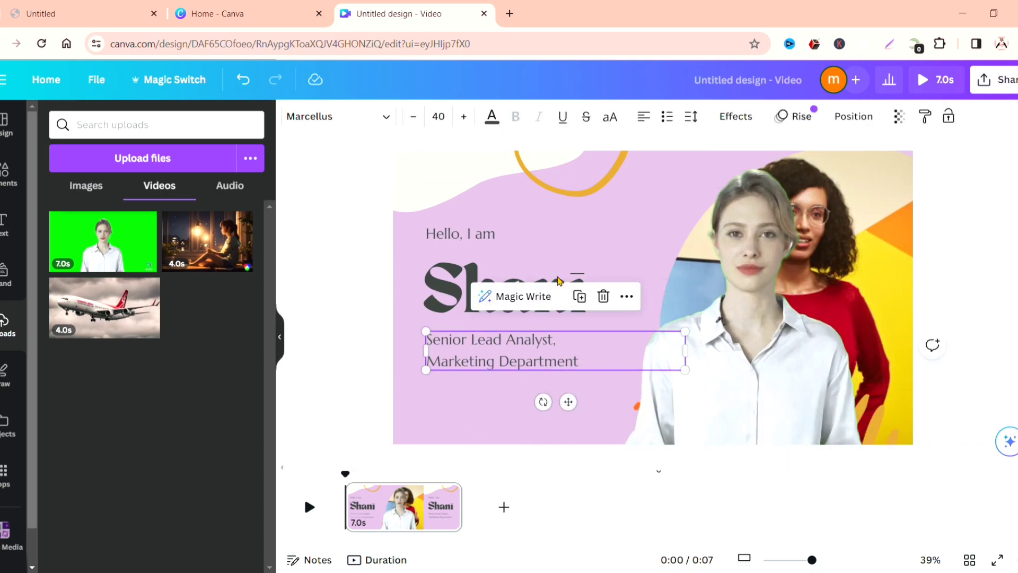
pyautogui.moveTo(700, 285); pyautogui.dragTo(781, 285)
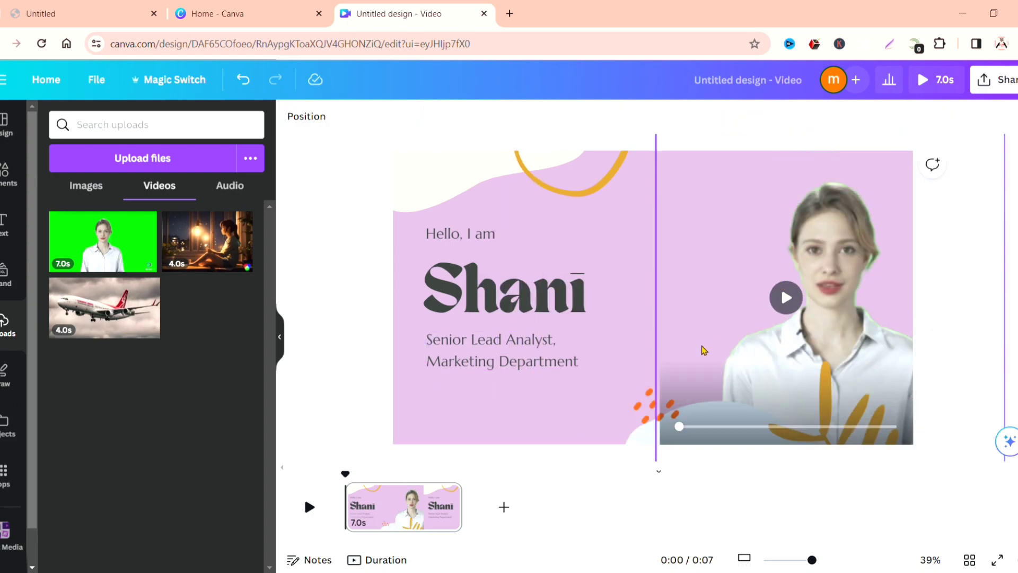
pyautogui.click(783, 312)
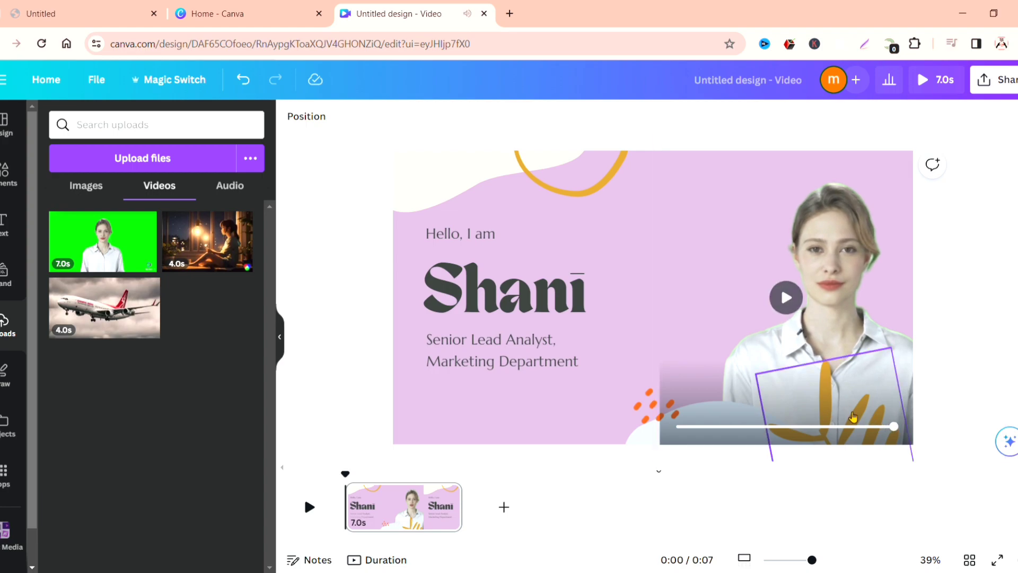
# Delete the yellow leaf decoration that covers the avatar's shirt.
pyautogui.click(831, 419)
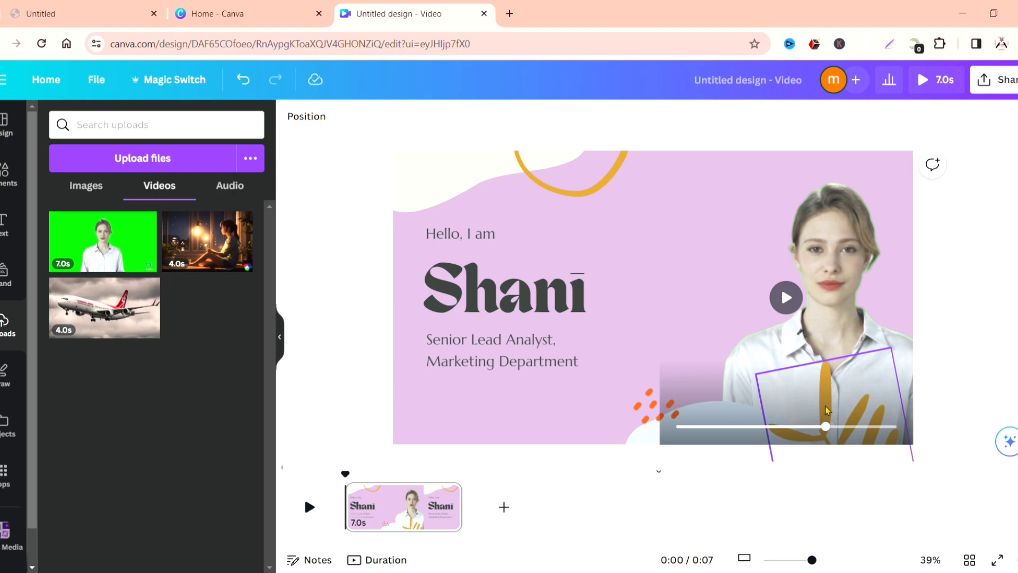
pyautogui.click(828, 410)
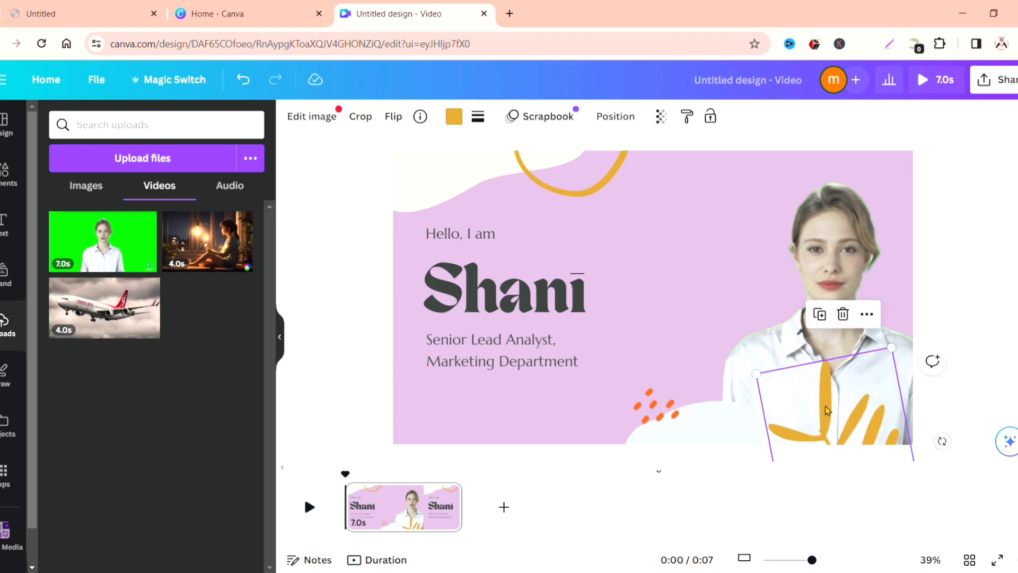
pyautogui.click(849, 322)
# Enlarge and reposition the avatar video so it fills the right half of the page down to the lower edge.
pyautogui.click(826, 355)
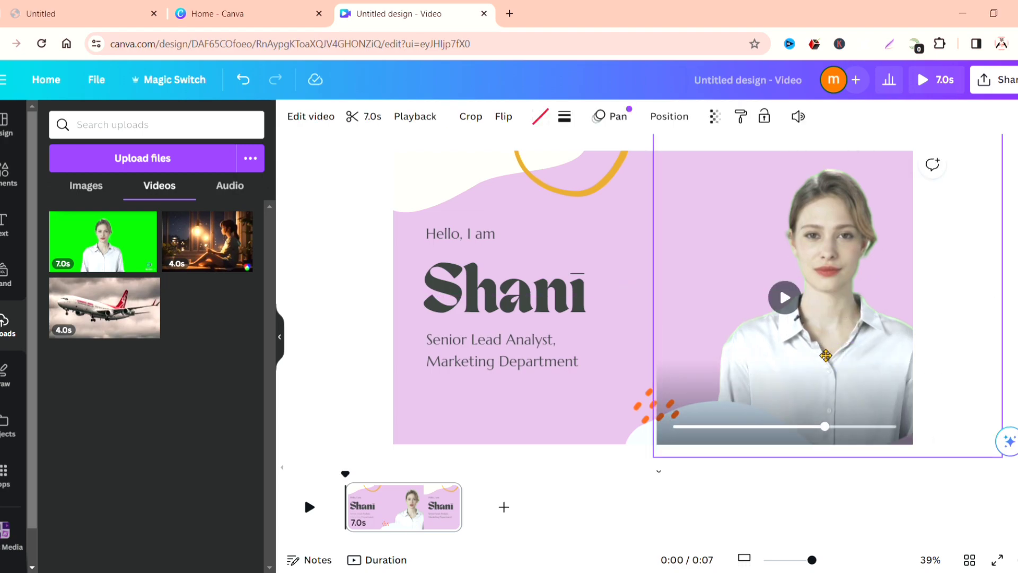
pyautogui.moveTo(825, 355); pyautogui.dragTo(822, 361)
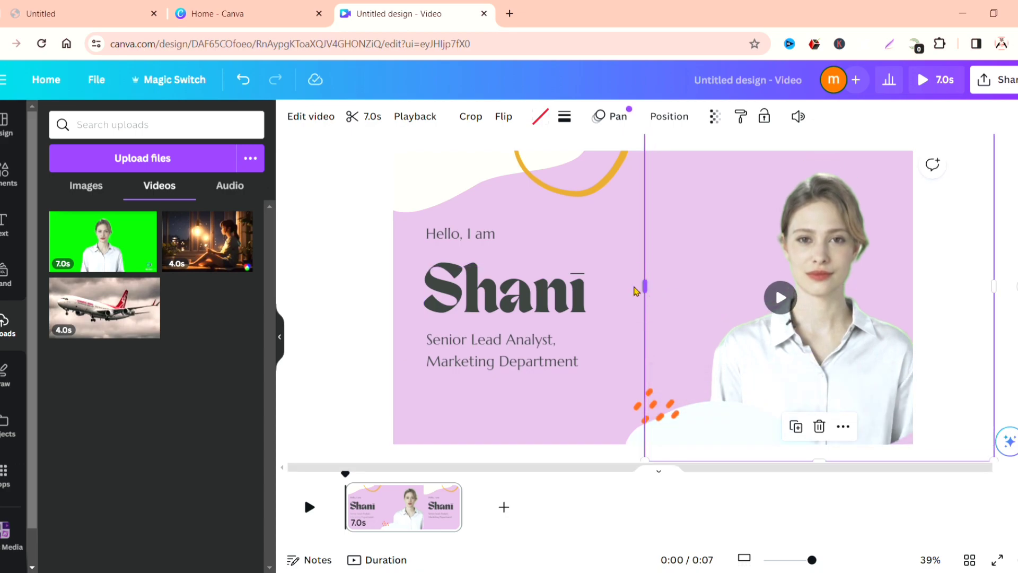
pyautogui.moveTo(636, 290); pyautogui.dragTo(580, 286)
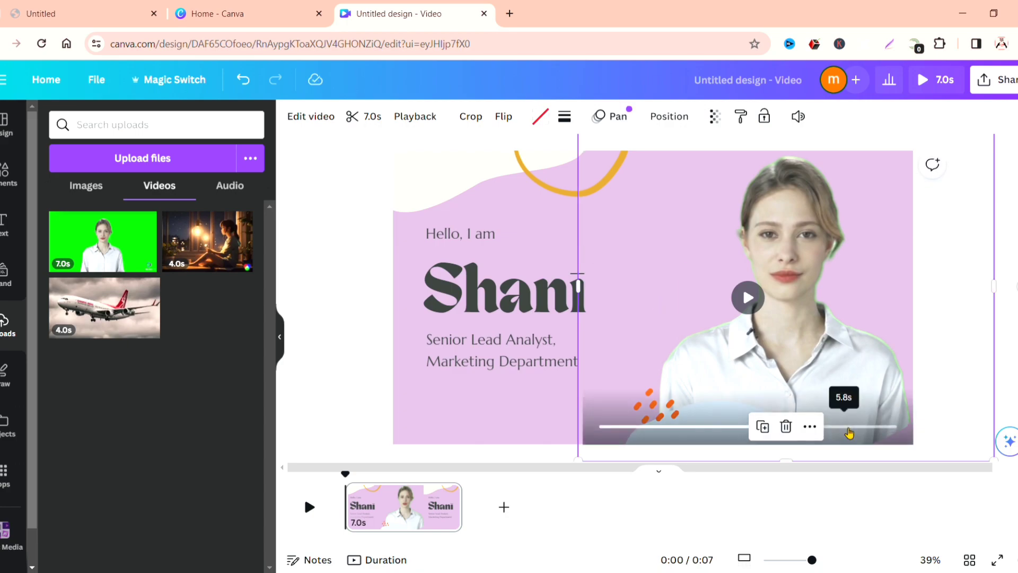
pyautogui.moveTo(1002, 461); pyautogui.dragTo(1013, 483)
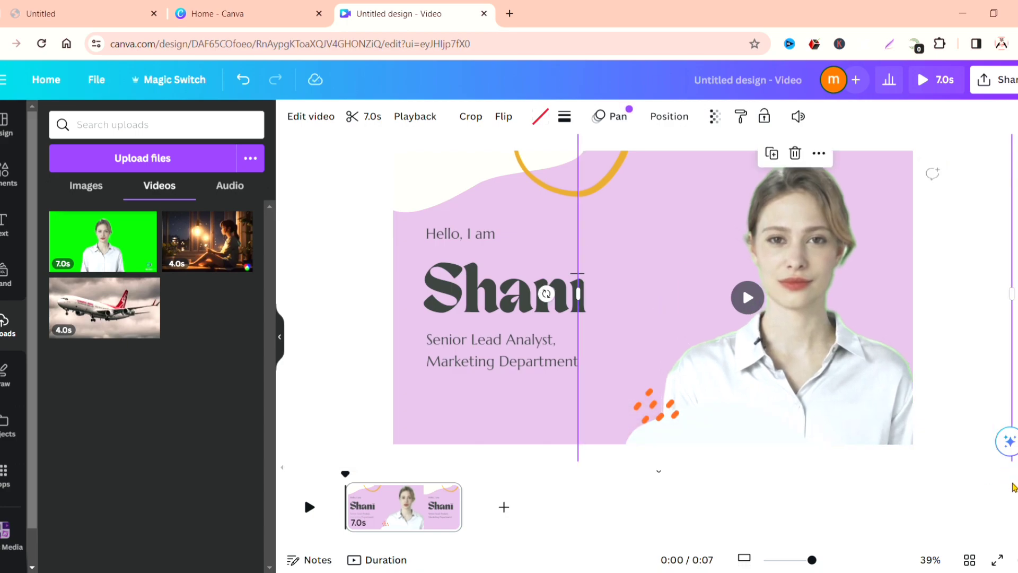
# Change the small greeting line above the large heading to "Hello, Friends".
pyautogui.click(513, 242)
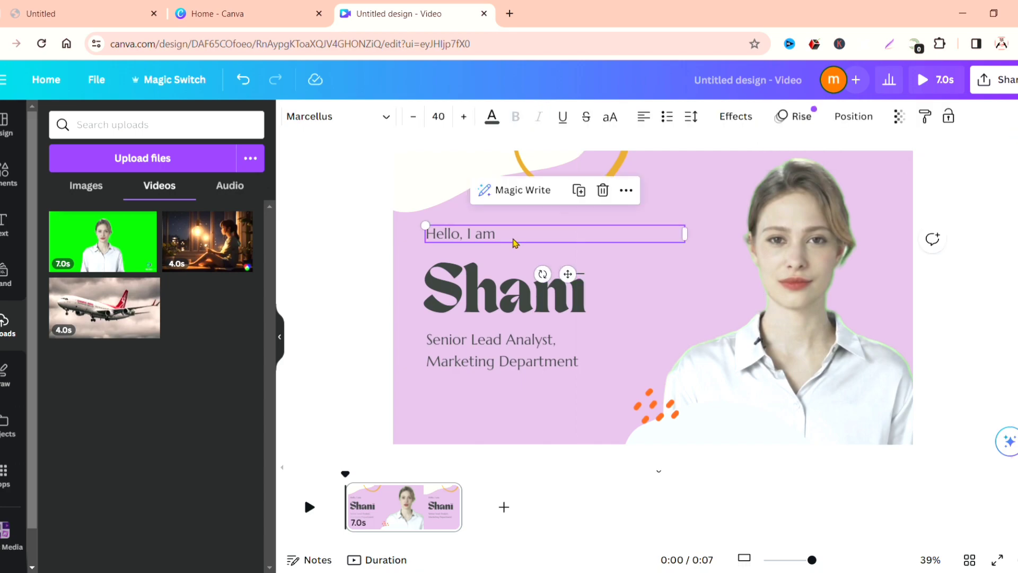
pyautogui.doubleClick(514, 242)
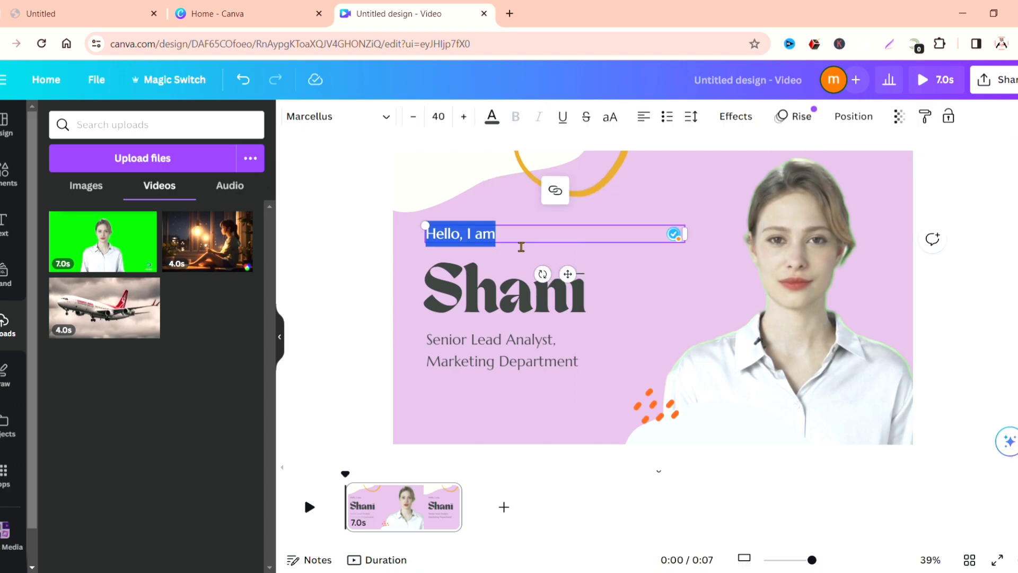
pyautogui.click(521, 246)
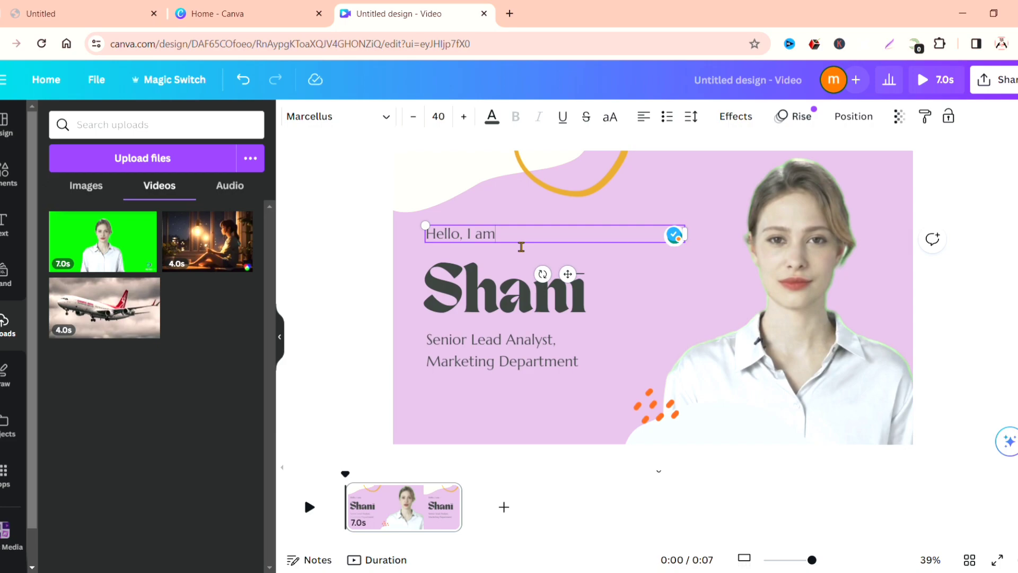
pyautogui.press('BackSpace')
pyautogui.press('BackSpace')
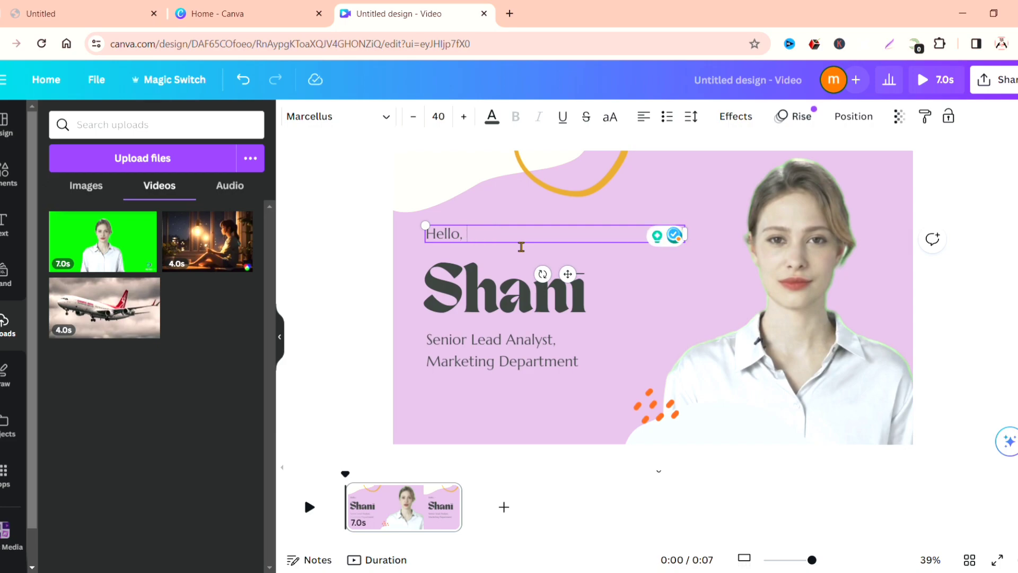
pyautogui.write('Friends')
# Replace the name in the large heading with "Welcome".
pyautogui.click(484, 313)
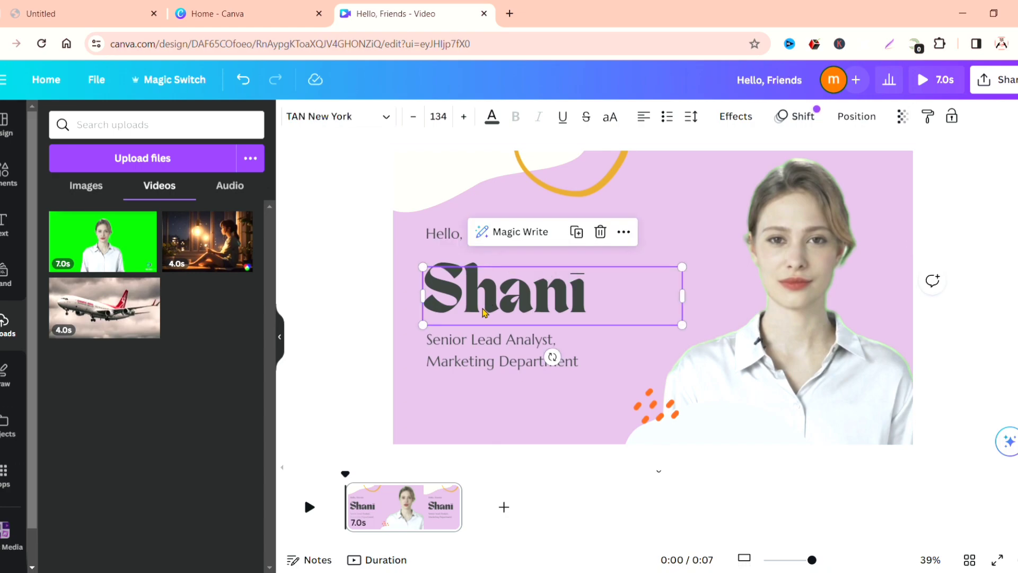
pyautogui.doubleClick(602, 296)
pyautogui.press('BackSpace')
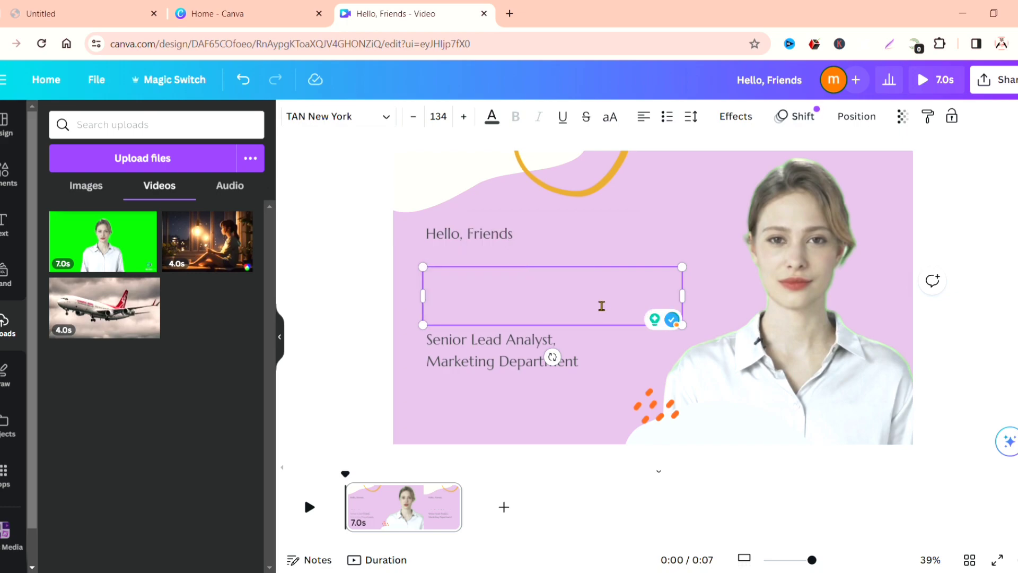
pyautogui.write('We')
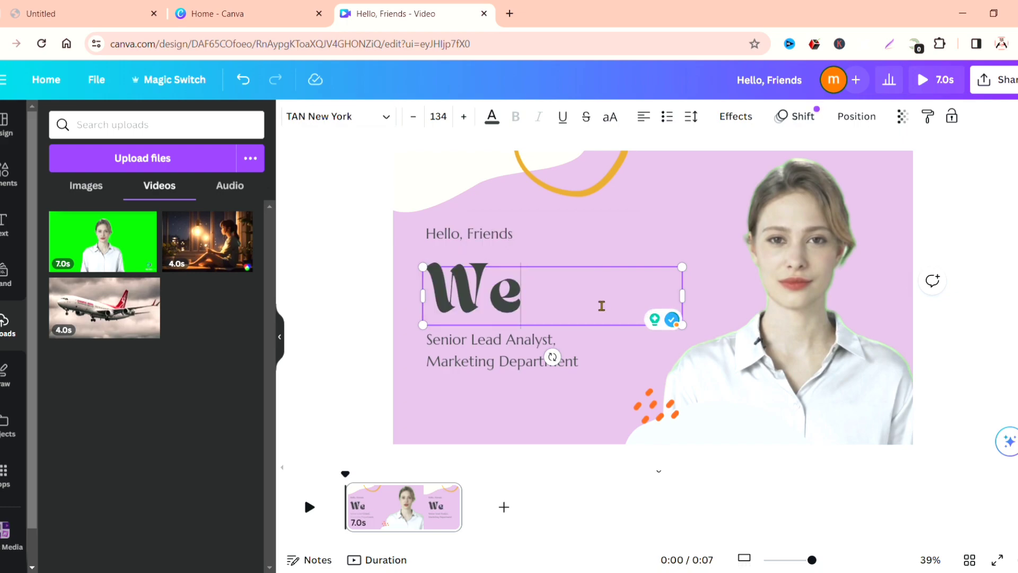
pyautogui.write('lcome')
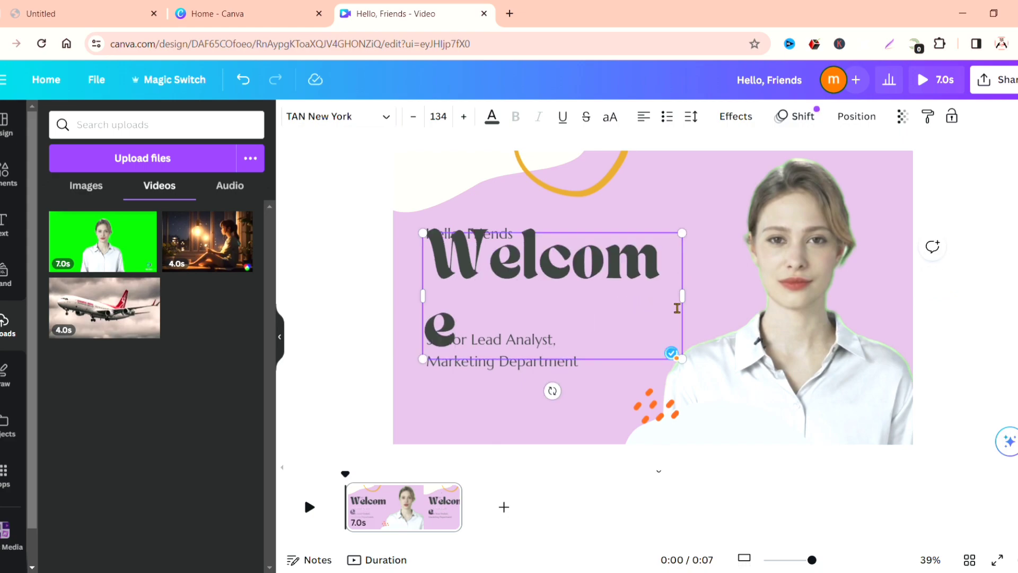
# Reduce the "Welcome" heading's font size step by step until the word fits on one line.
pyautogui.click(412, 118)
pyautogui.click(413, 119)
pyautogui.click(412, 119)
pyautogui.click(412, 120)
pyautogui.click(413, 120)
pyautogui.click(413, 120)
pyautogui.click(413, 119)
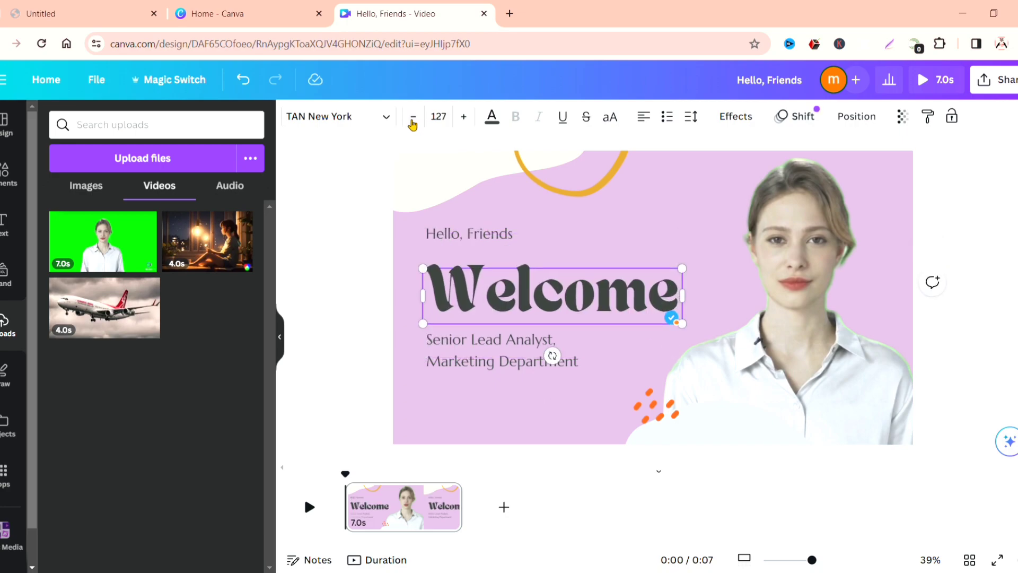
pyautogui.click(413, 120)
# Replace the job title text below the heading with "TO TJS YOUTUBE TIPS".
pyautogui.click(477, 354)
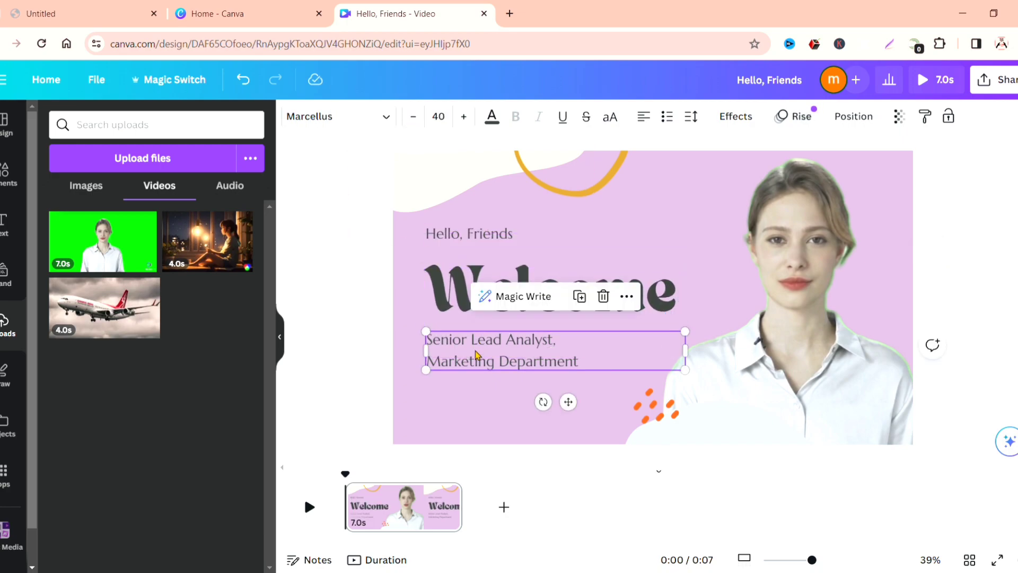
pyautogui.doubleClick(581, 371)
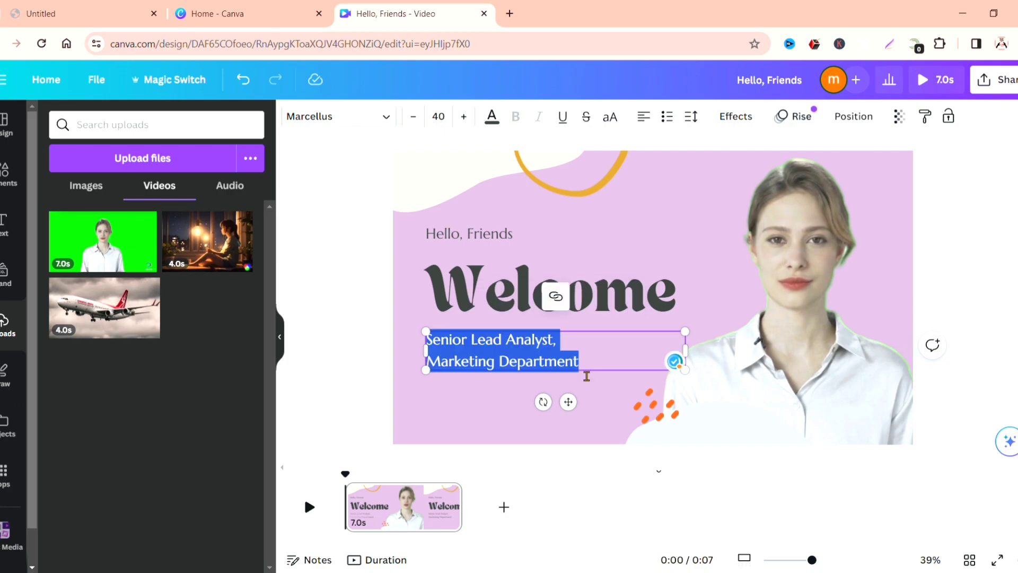
pyautogui.write('TO')
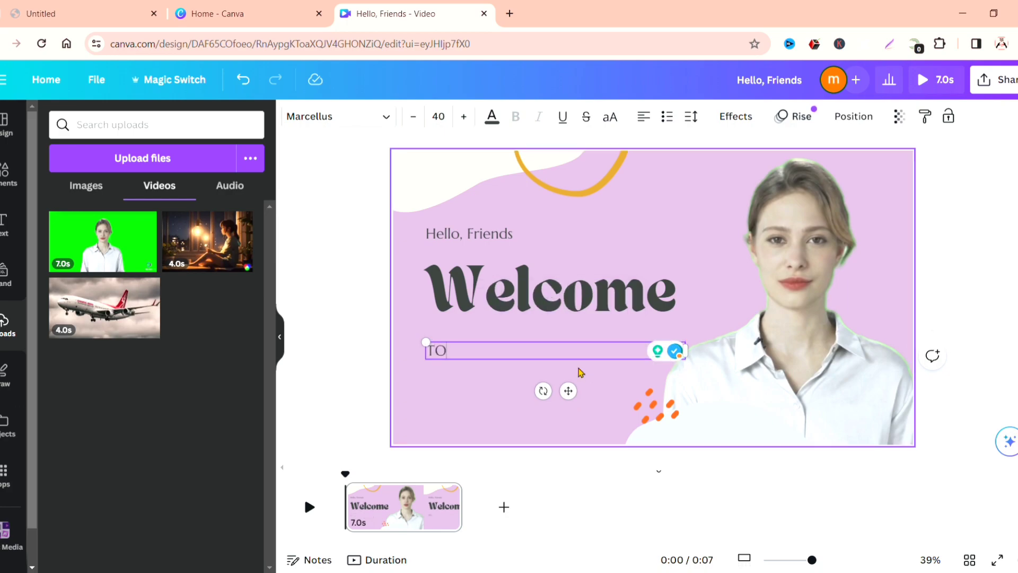
pyautogui.write(' TJS YOUTUBE')
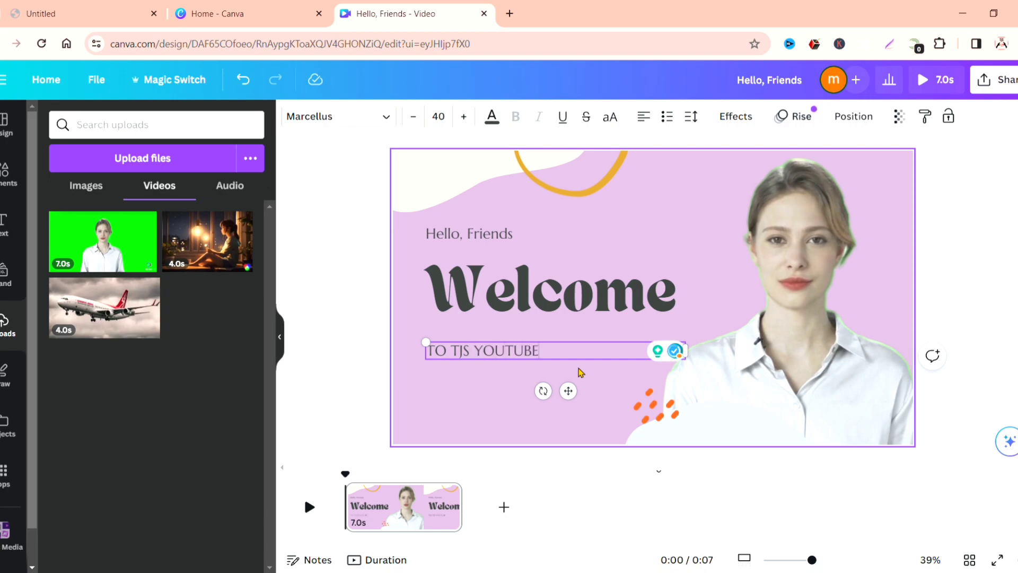
pyautogui.write(' TIPS')
pyautogui.click(530, 462)
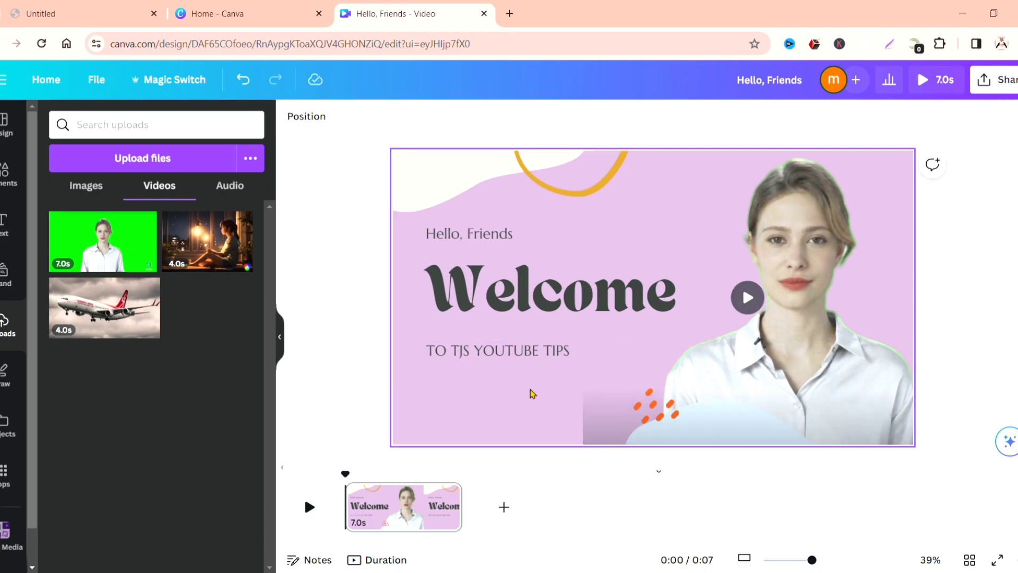
# Play back the page and delete the orange dots and the white wavy shape near the avatar's lower edge.
pyautogui.click(309, 508)
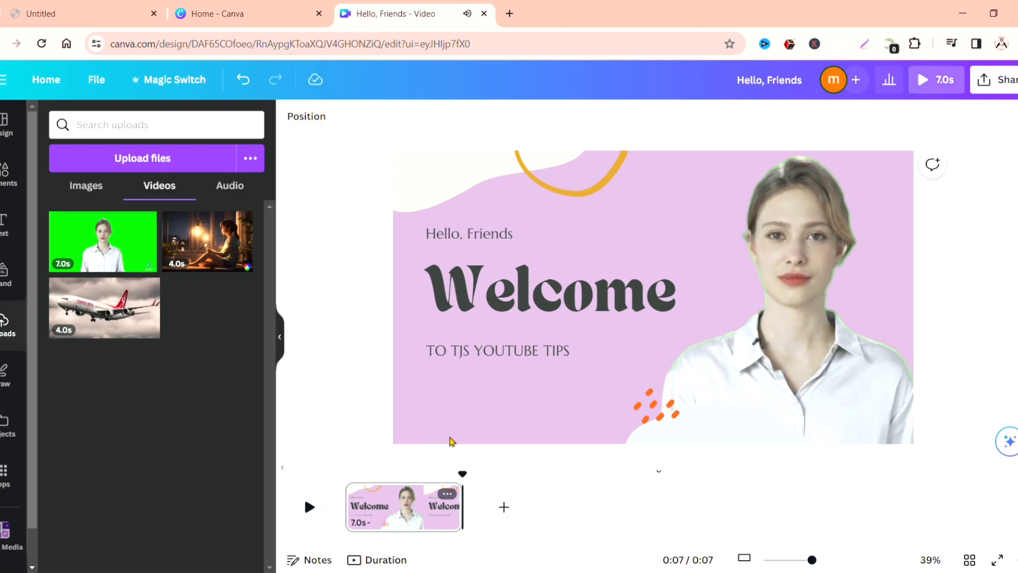
pyautogui.click(663, 413)
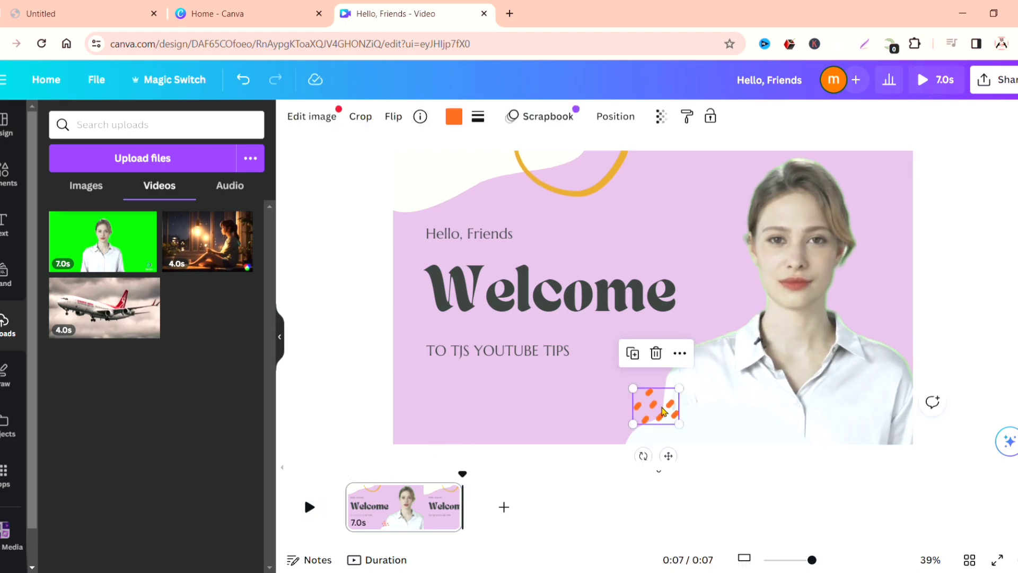
pyautogui.click(656, 353)
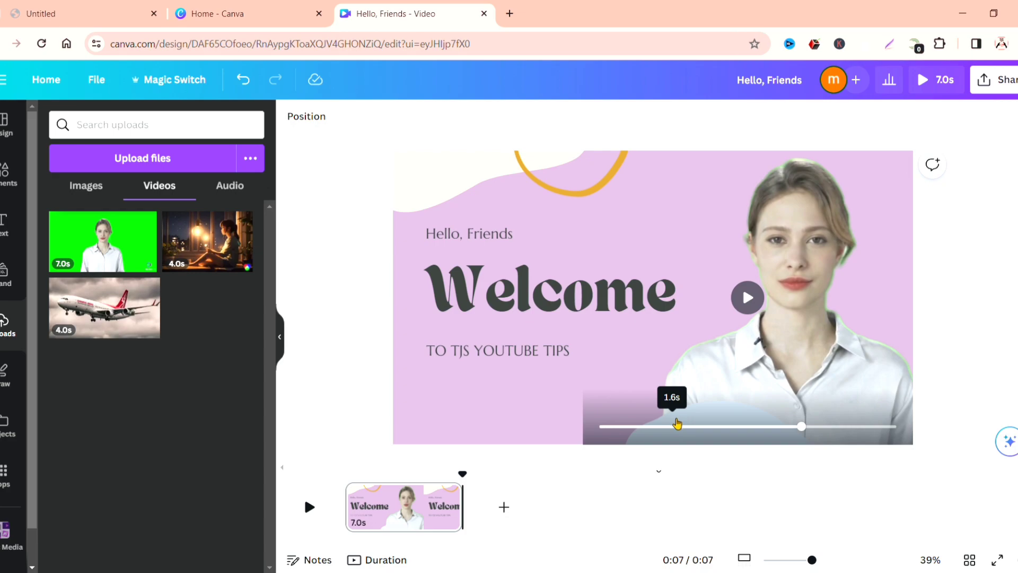
pyautogui.click(677, 423)
pyautogui.click(486, 438)
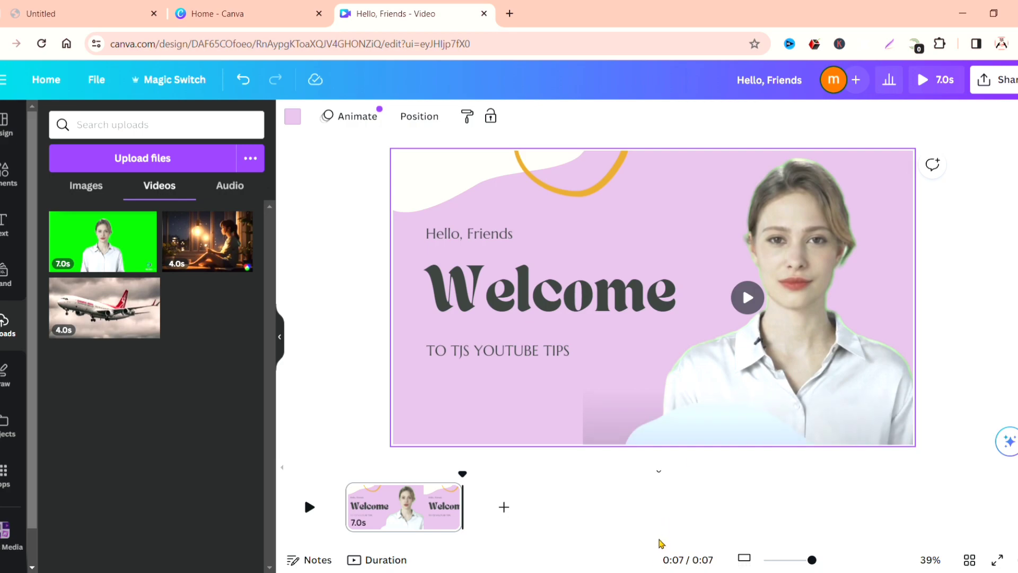
pyautogui.click(696, 409)
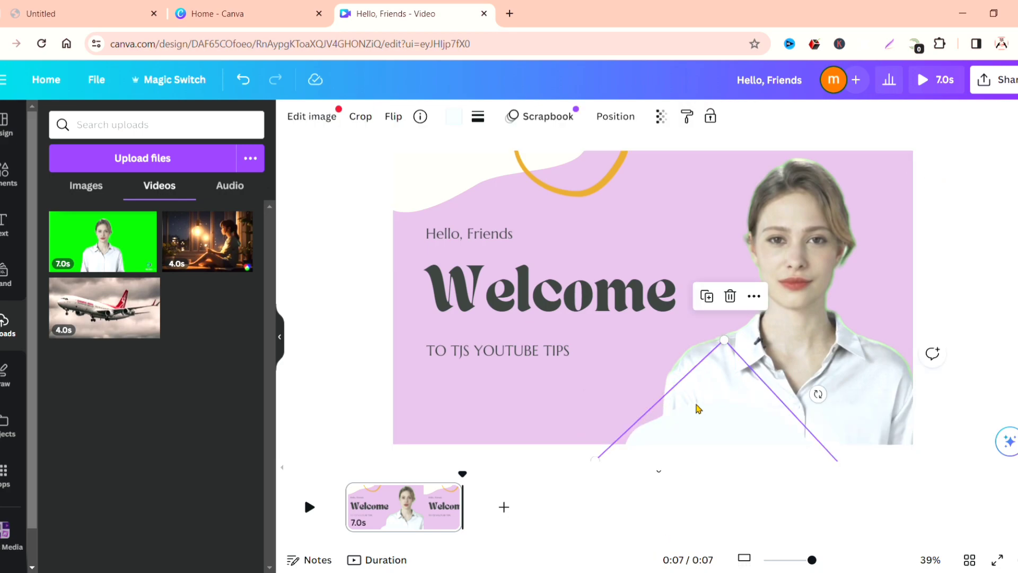
pyautogui.click(730, 298)
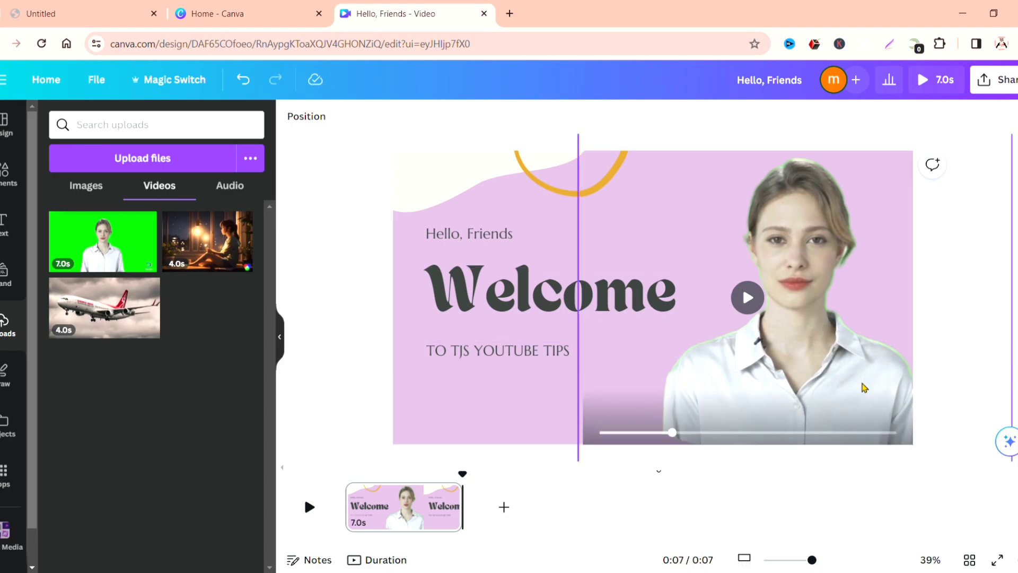
# Shift the avatar video slightly lower on the page.
pyautogui.click(891, 382)
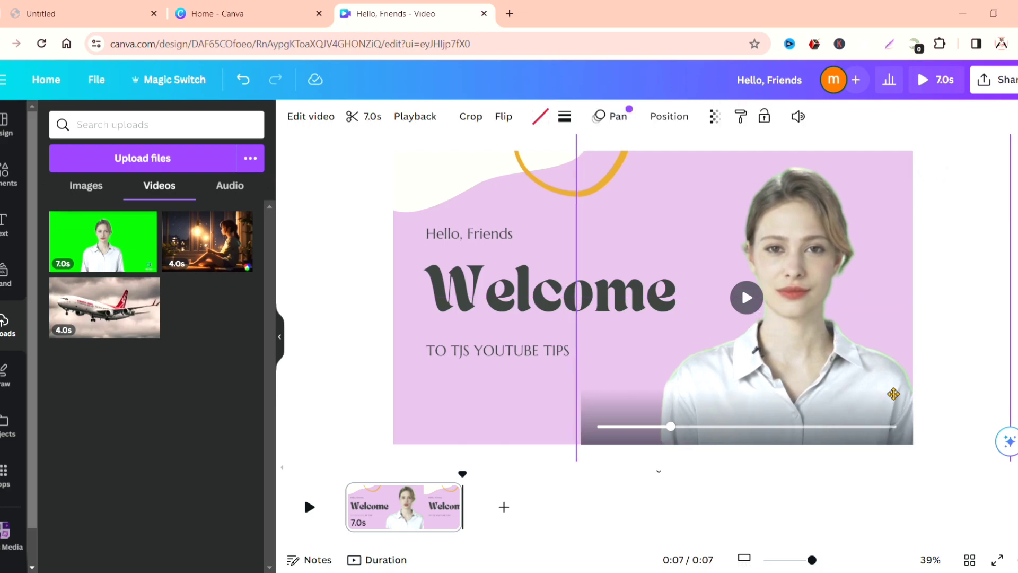